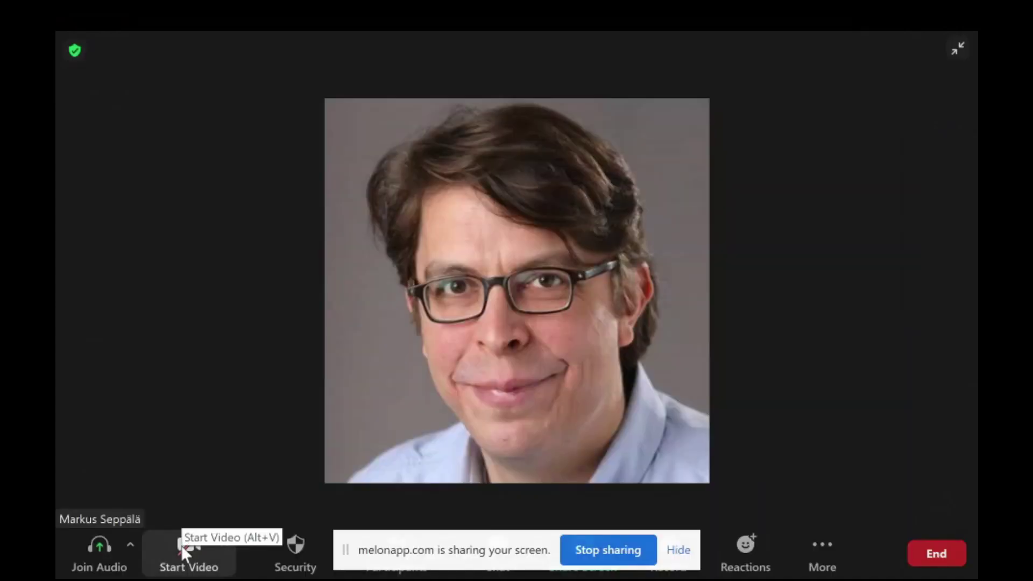
# Start the webcam video in the Zoom meeting
pyautogui.click(182, 546)
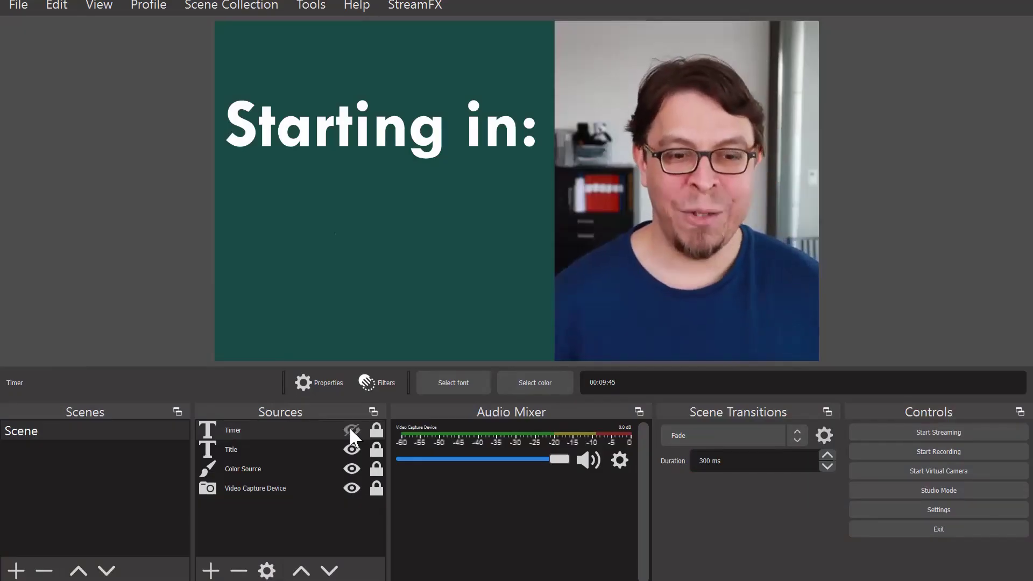
# Switch to OBS and make the Timer source visible
pyautogui.click(351, 430)
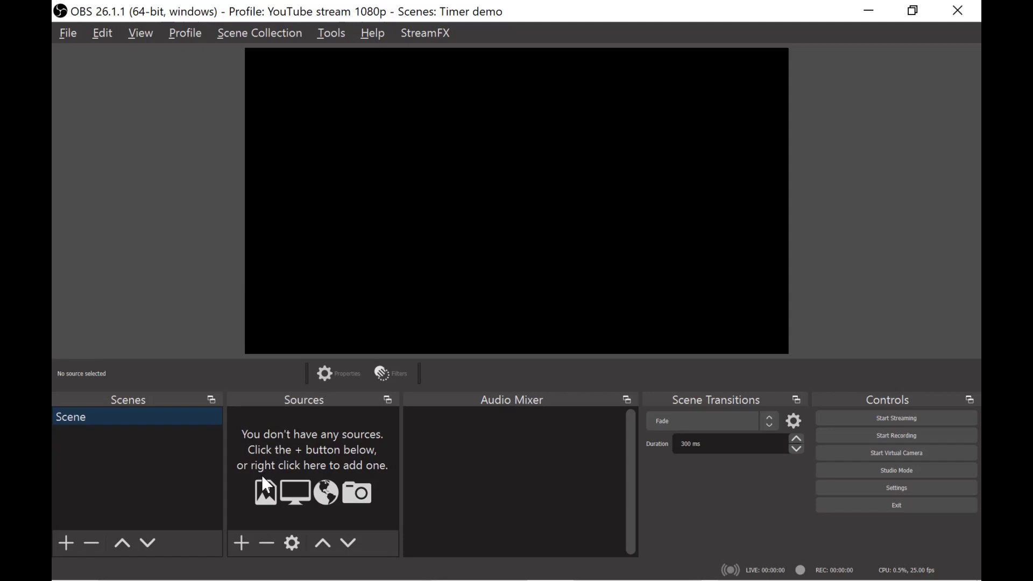
# Add a new Video Capture Device source that uses the EOS Webcam Utility device
pyautogui.click(242, 543)
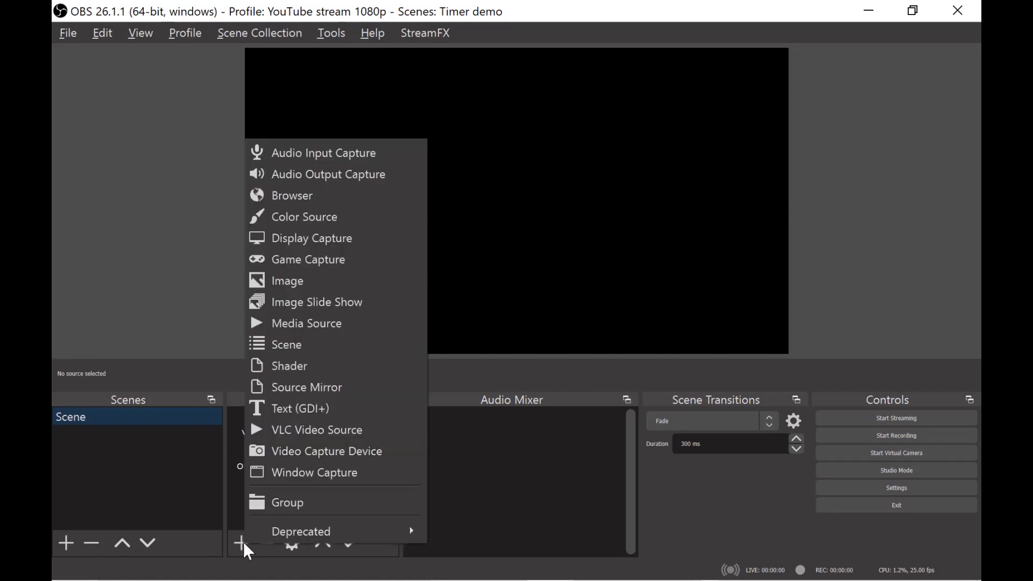
pyautogui.click(339, 458)
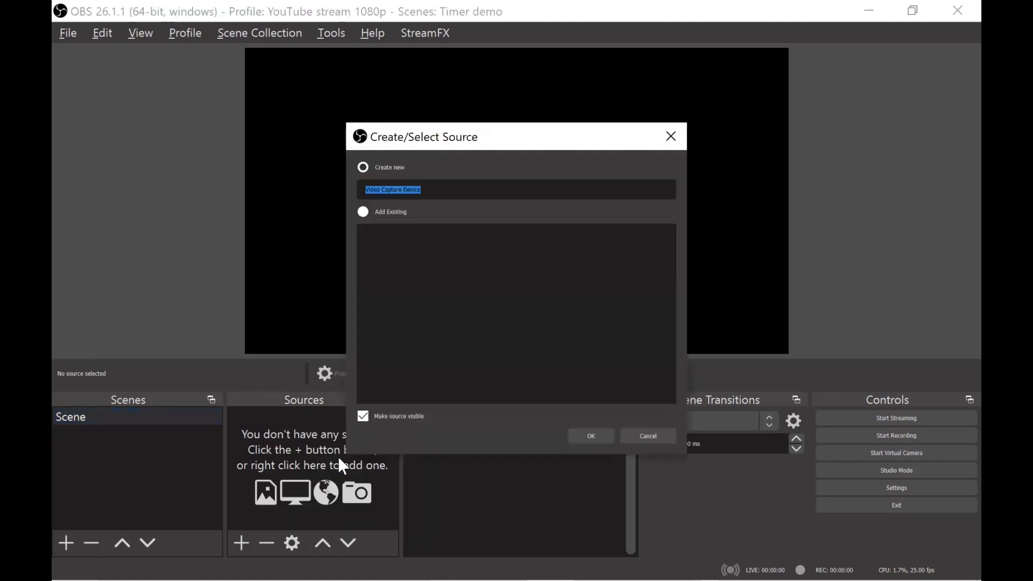
pyautogui.click(601, 445)
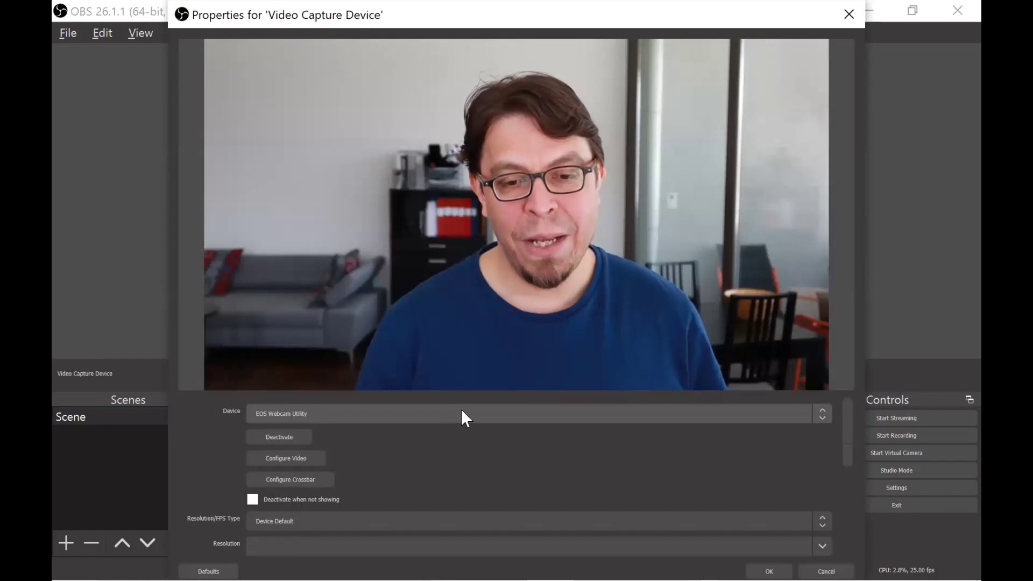
pyautogui.click(463, 418)
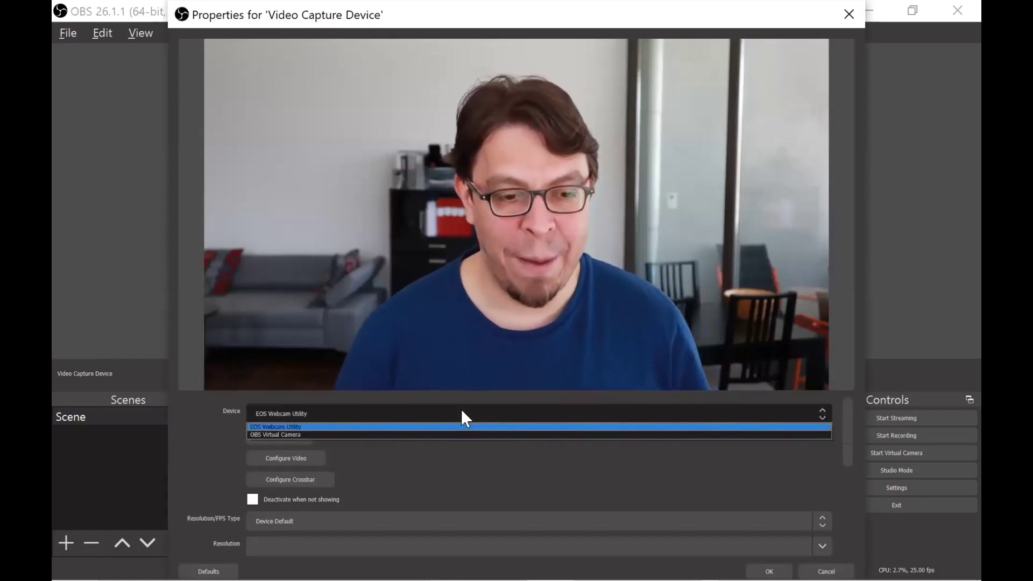
pyautogui.click(462, 413)
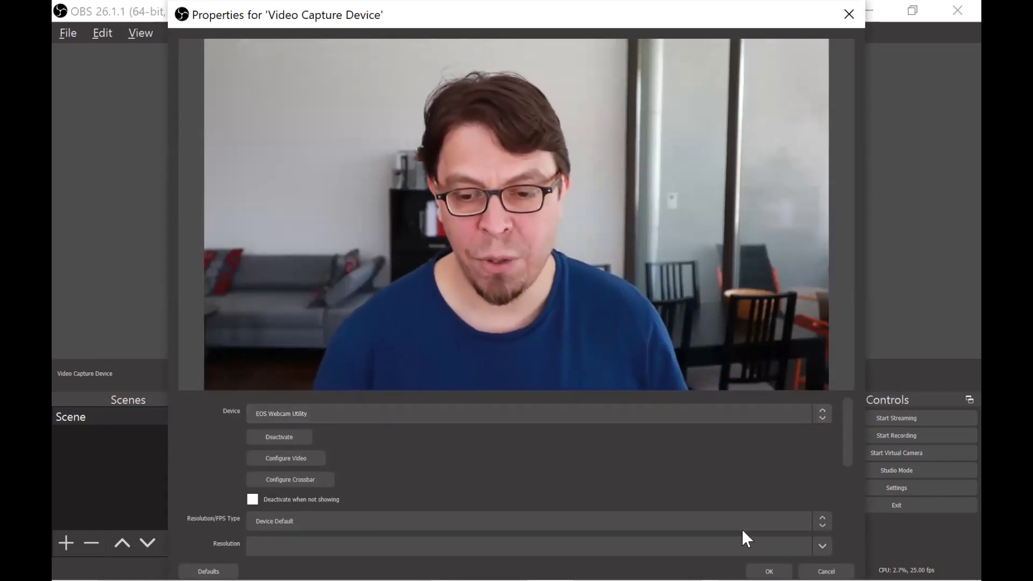
pyautogui.click(770, 571)
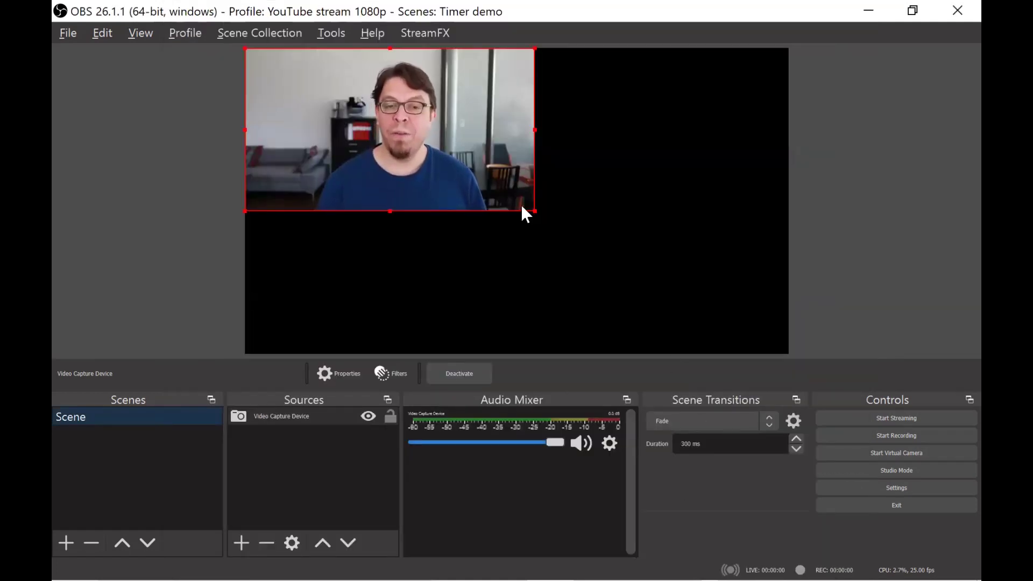
# Enlarge the webcam image to fit the whole canvas and shift it right so the canvas's left side is free
pyautogui.moveTo(535, 213); pyautogui.dragTo(649, 265)
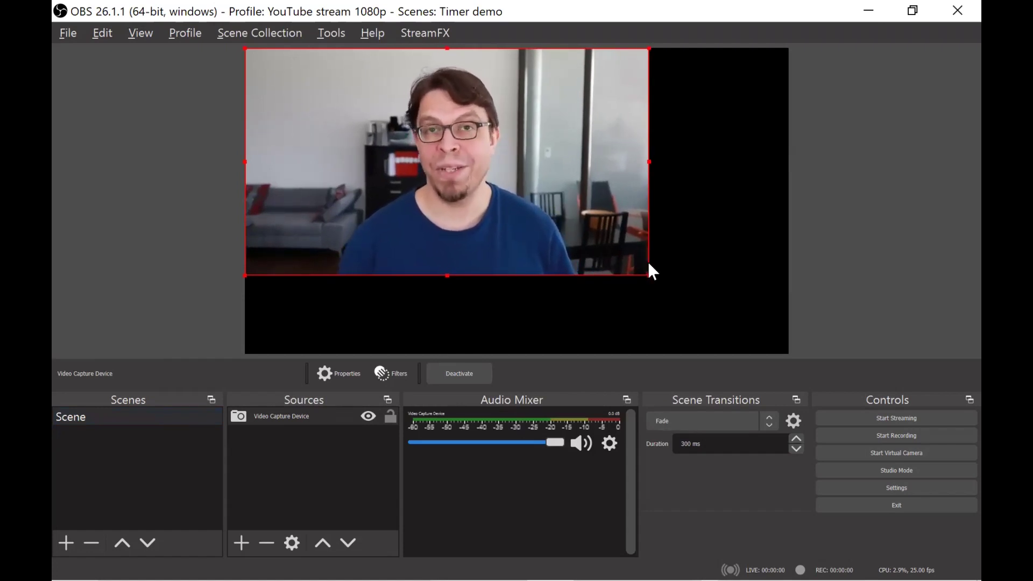
pyautogui.hotkey('ctrl', 'f')
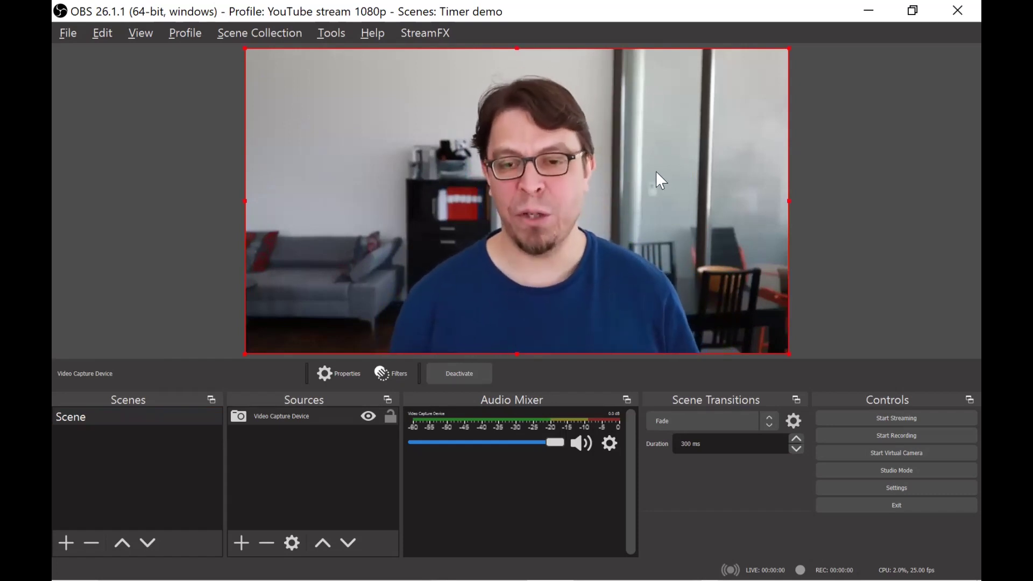
pyautogui.moveTo(480, 192); pyautogui.dragTo(586, 191)
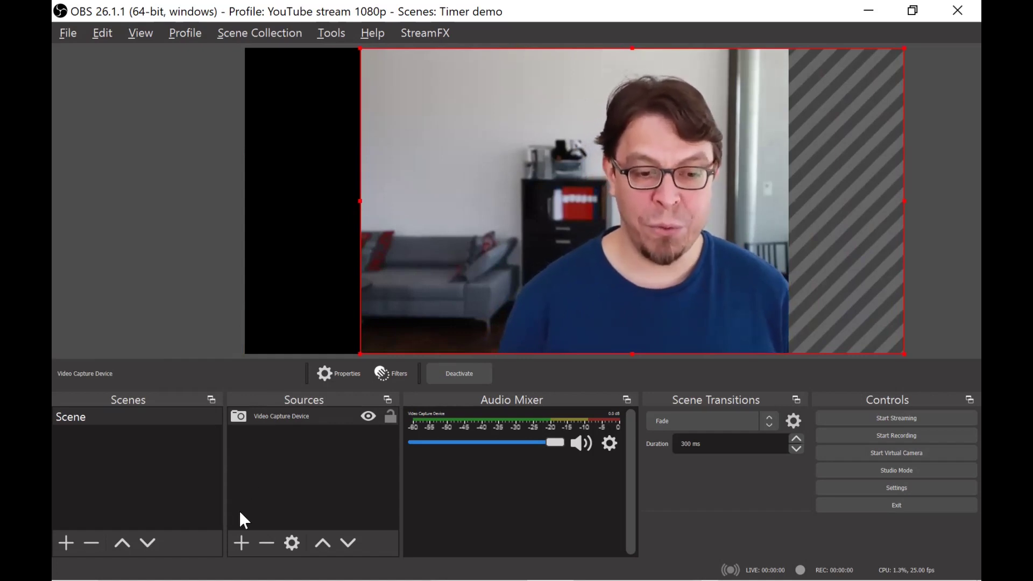
# Add a Color Source in dark green #194b46 with a width of 1080
pyautogui.click(240, 546)
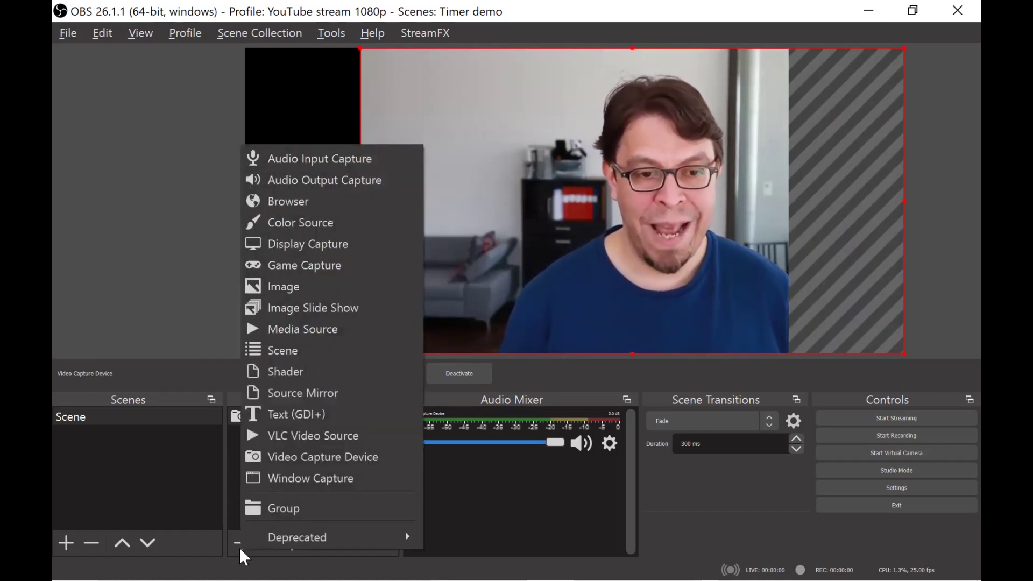
pyautogui.click(302, 223)
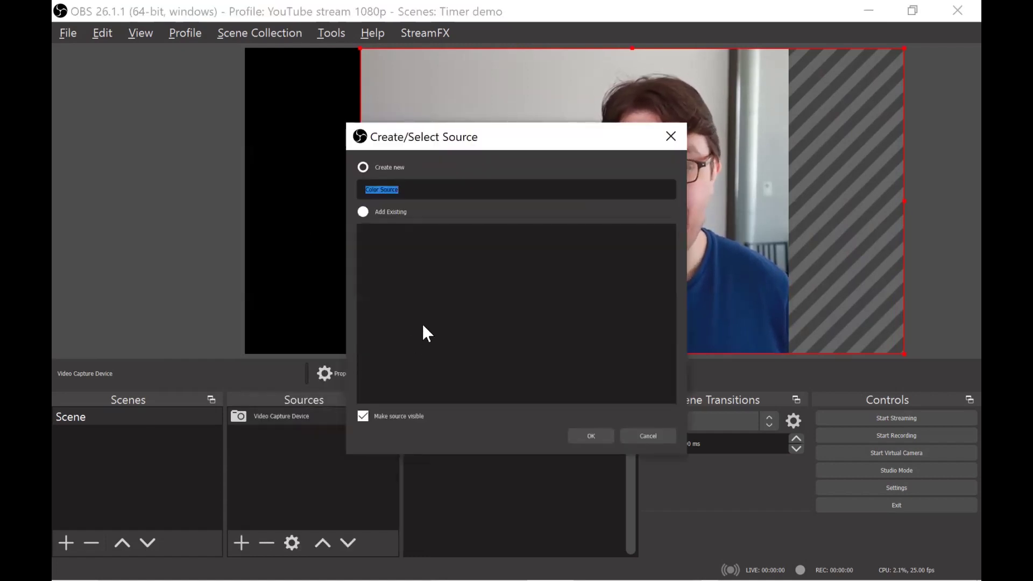
pyautogui.click(585, 434)
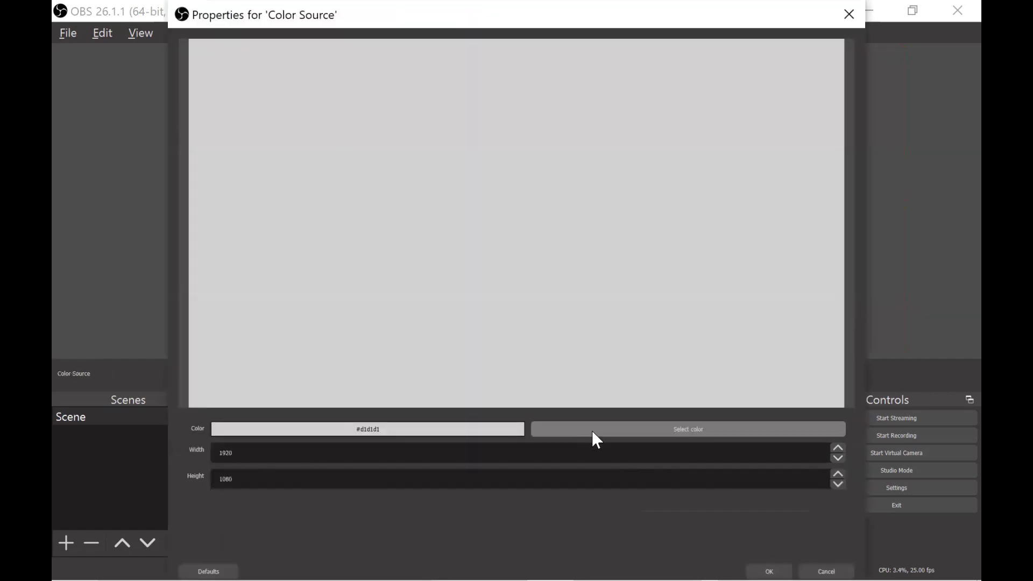
pyautogui.click(607, 428)
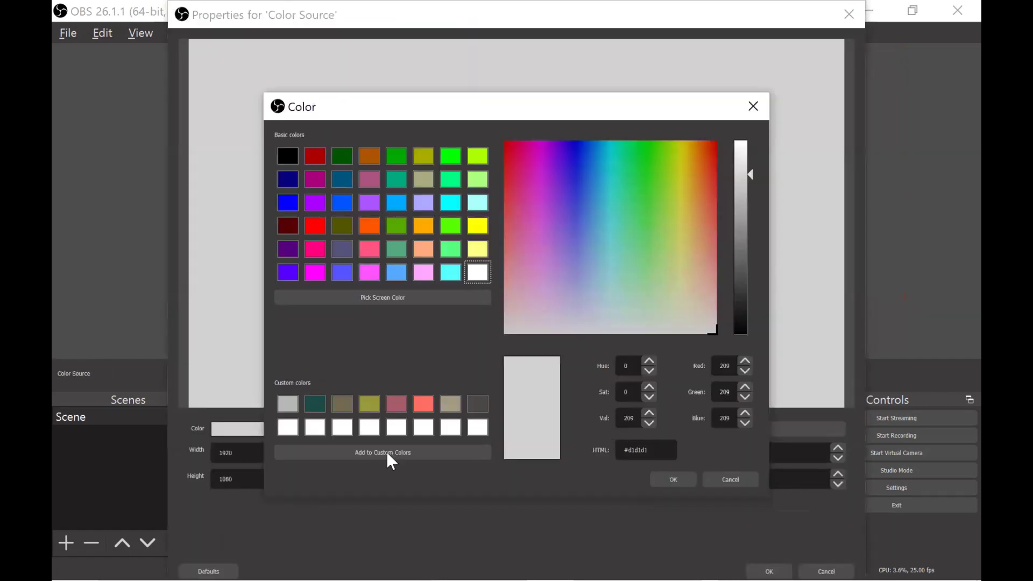
pyautogui.click(314, 400)
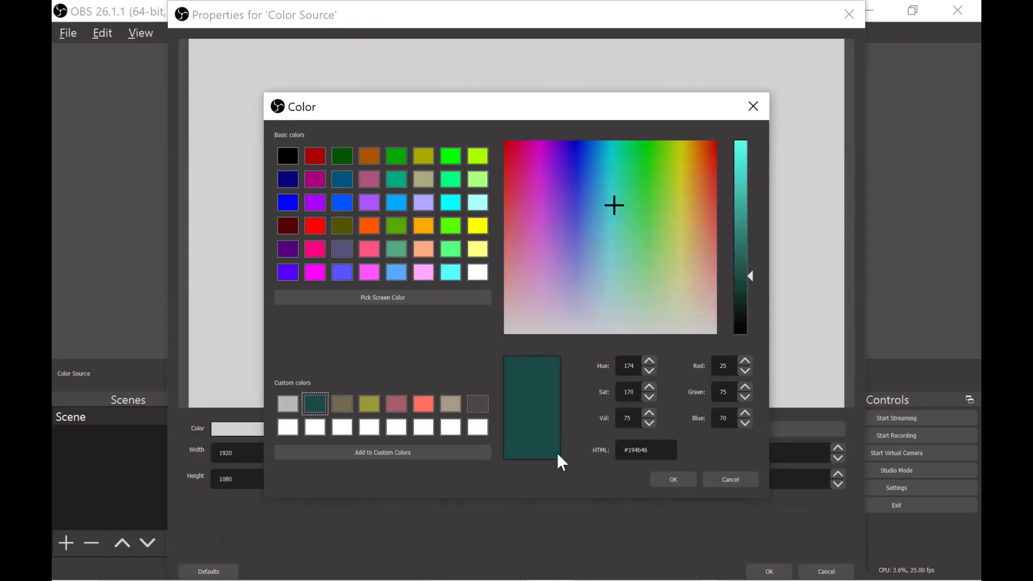
pyautogui.click(673, 479)
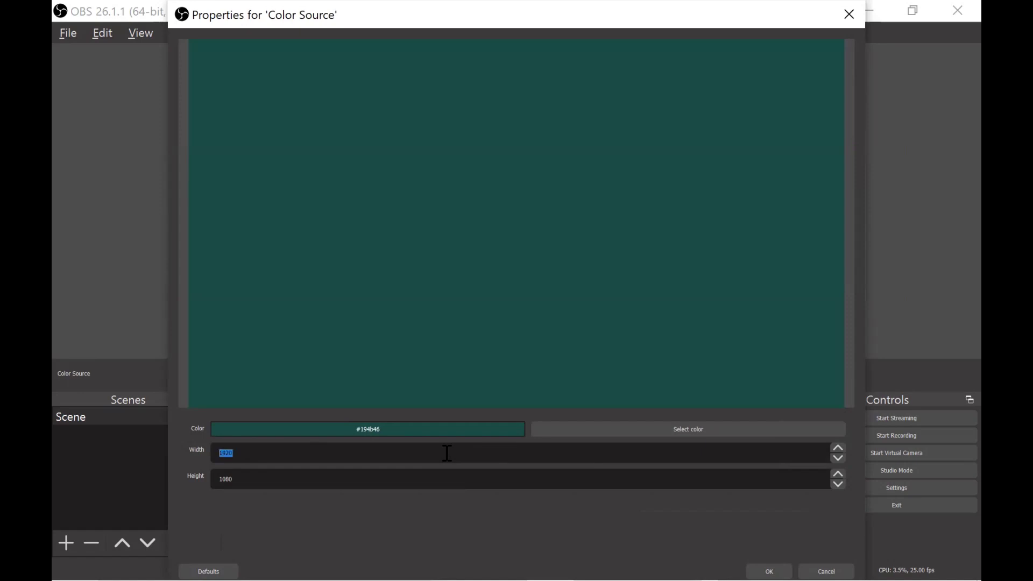
pyautogui.write('1080')
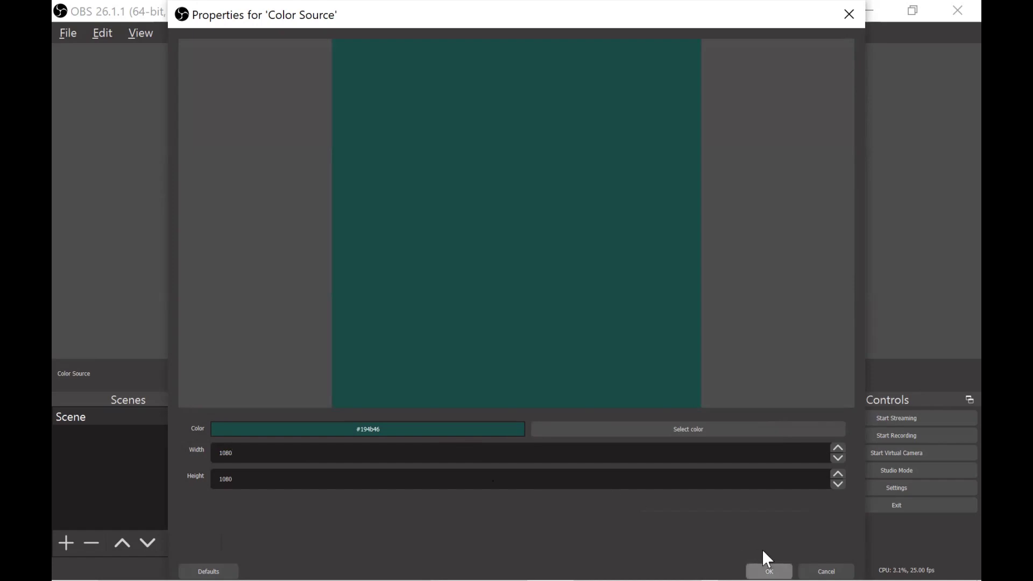
pyautogui.click(768, 571)
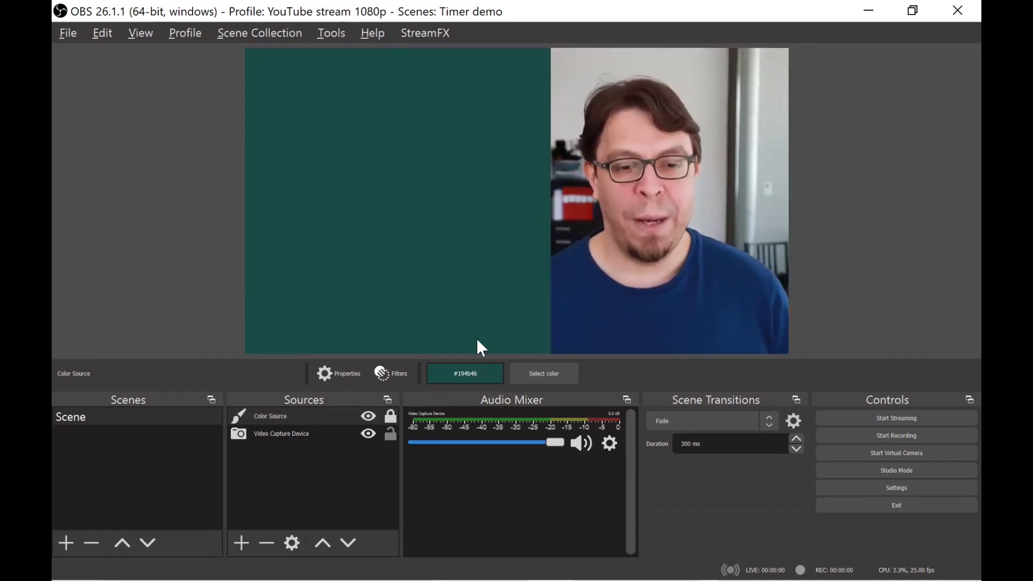
pyautogui.click(434, 304)
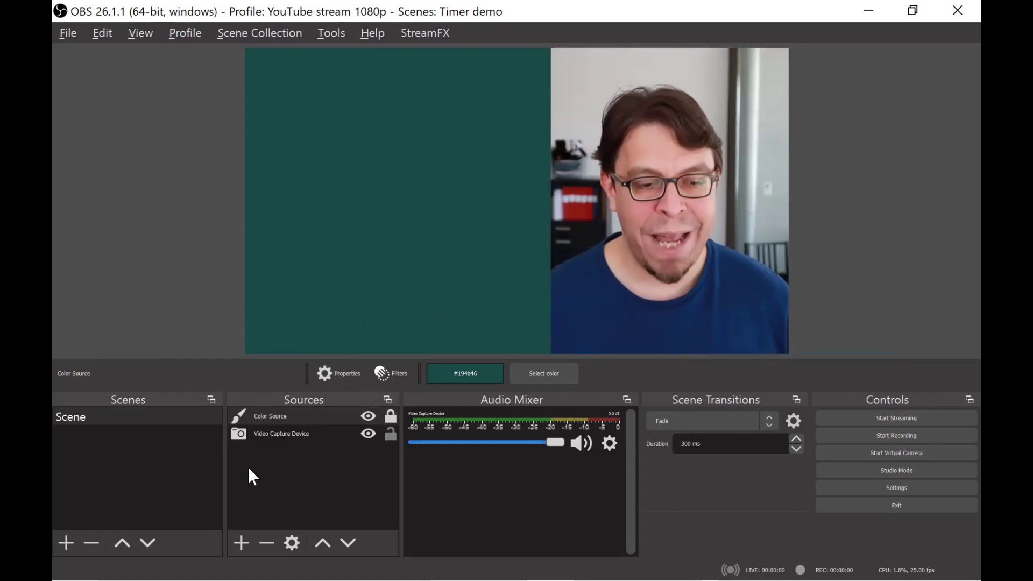
# Add a Text (GDI+) source named Title with the text "Starting in:"
pyautogui.click(242, 544)
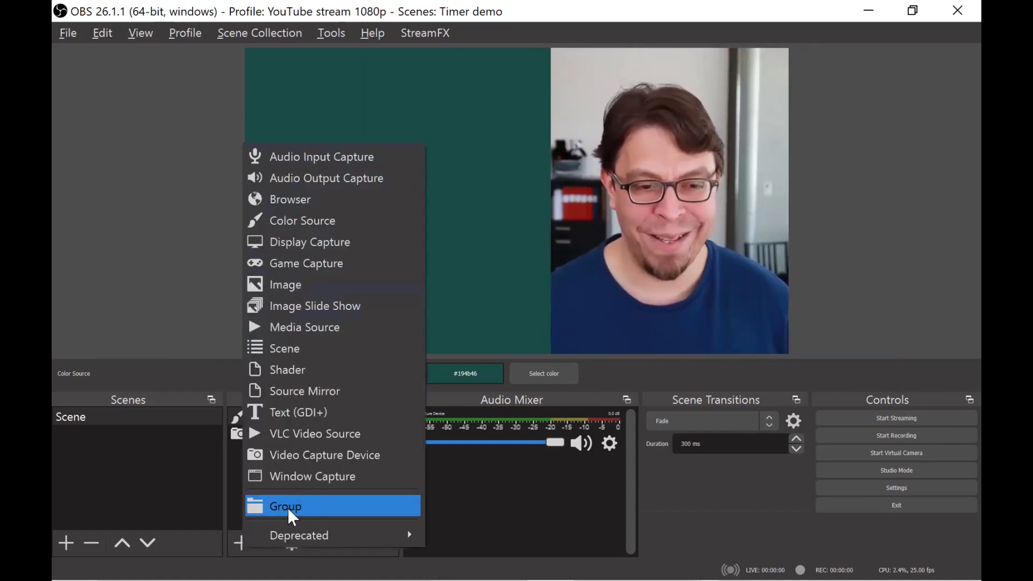
pyautogui.click(330, 412)
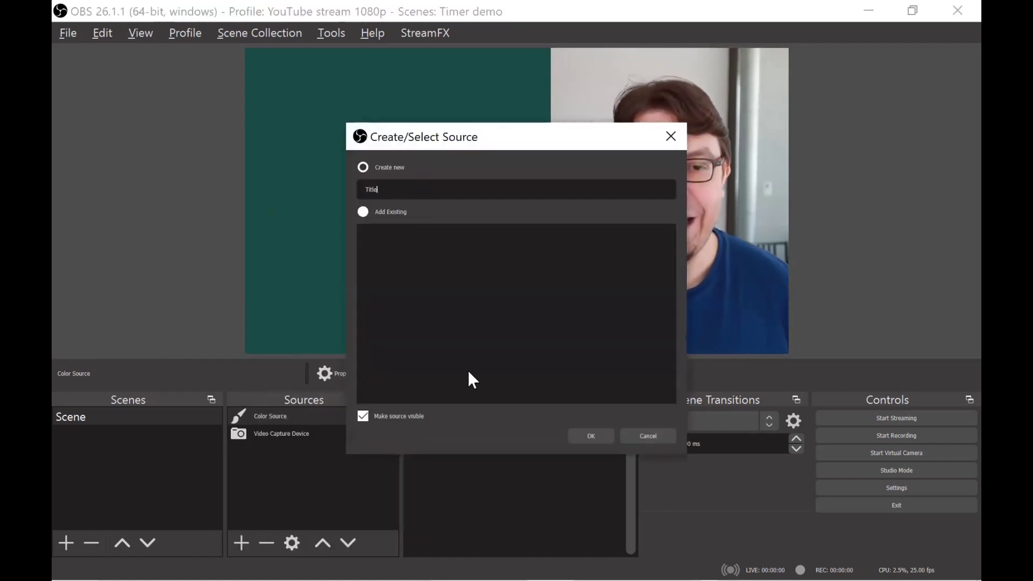
pyautogui.click(592, 437)
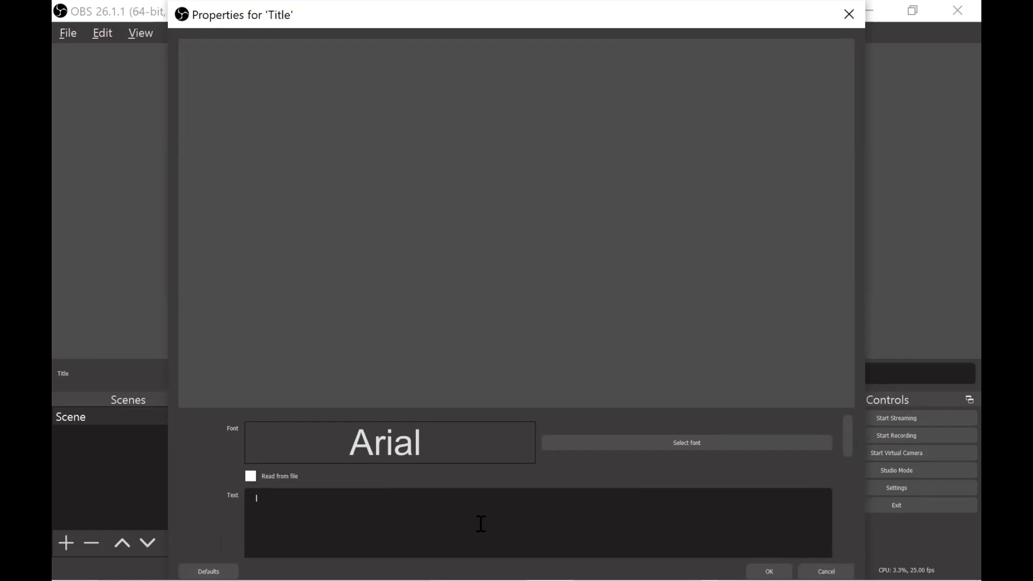
pyautogui.write('Starting in')
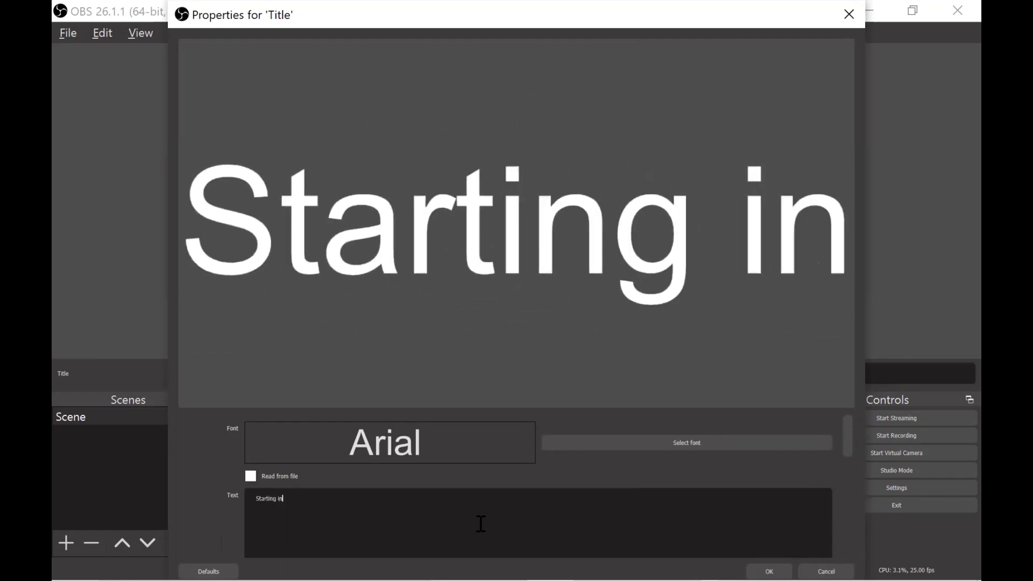
pyautogui.write(':')
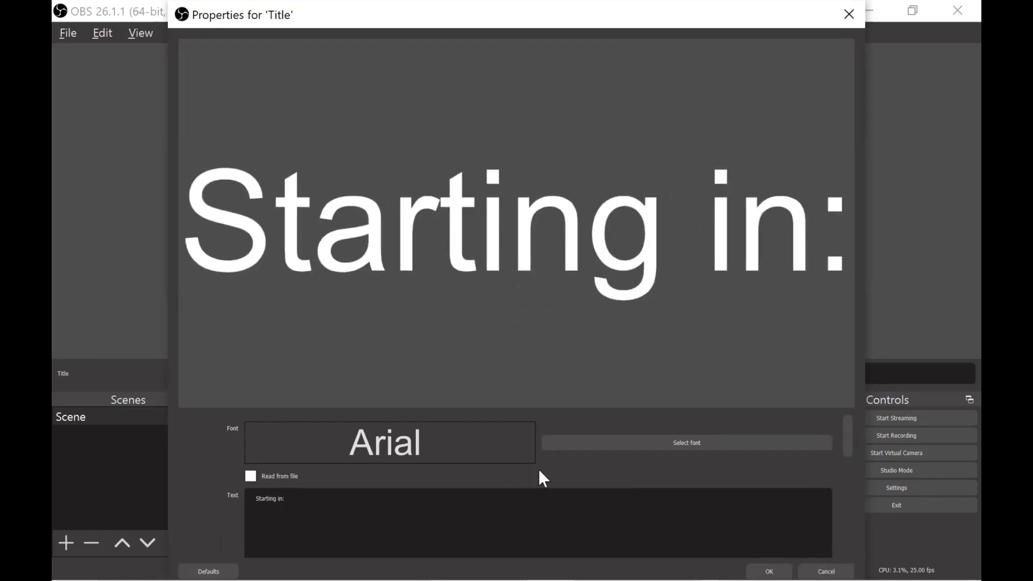
# Set the title's font to Tw Cen MT Bold and move the title down within the green area
pyautogui.click(634, 447)
pyautogui.click(409, 250)
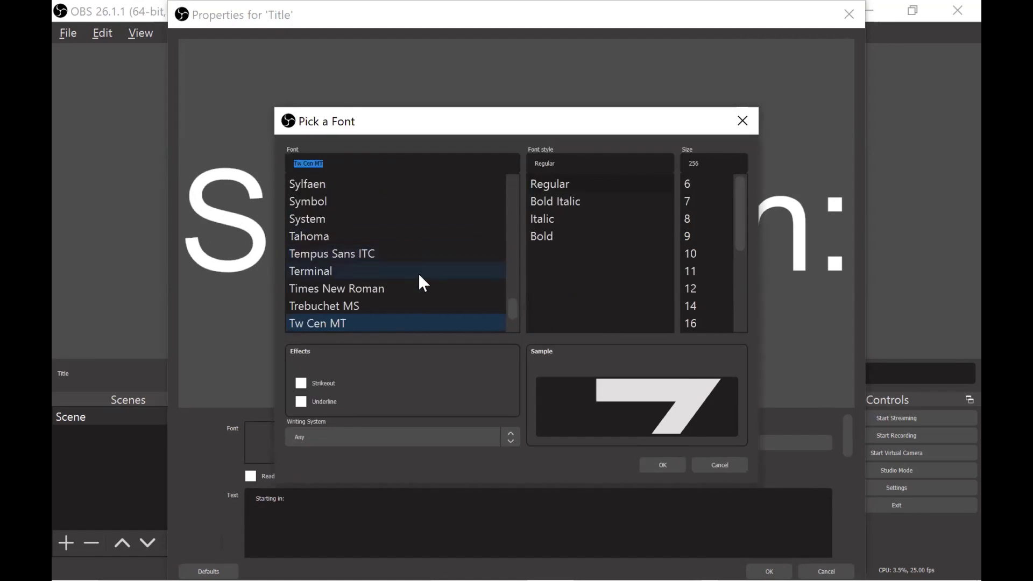
pyautogui.click(544, 234)
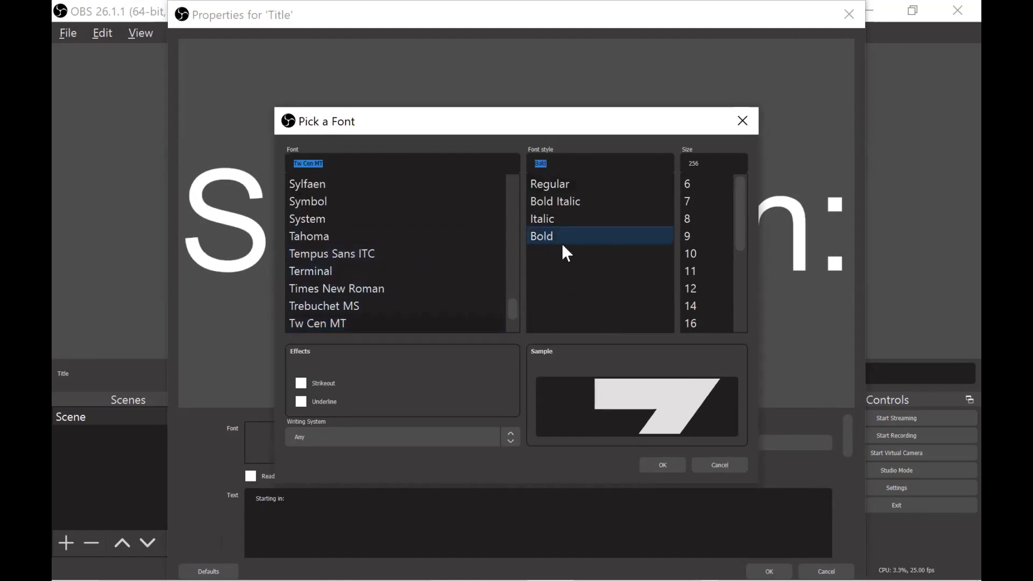
pyautogui.click(661, 463)
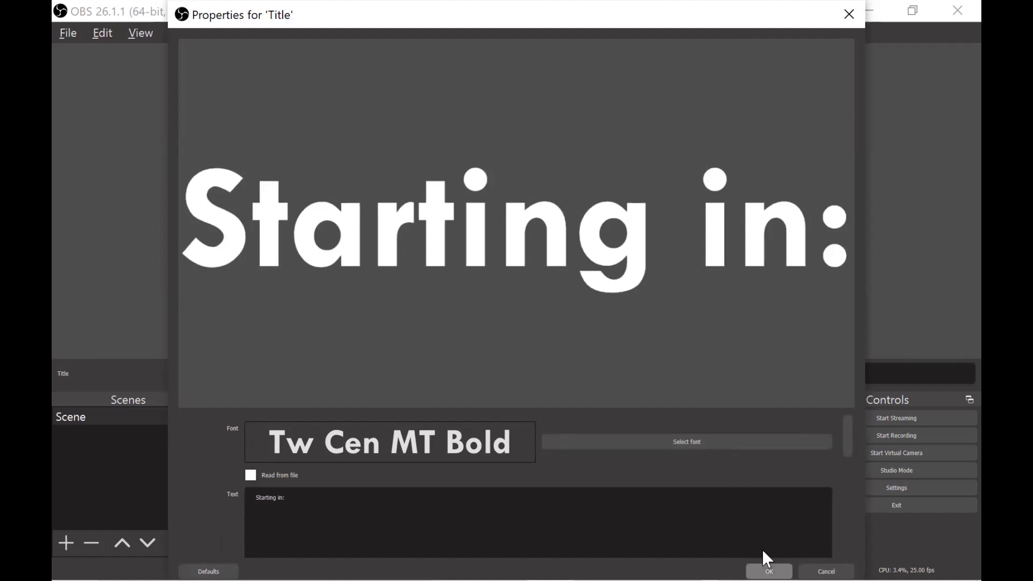
pyautogui.click(769, 570)
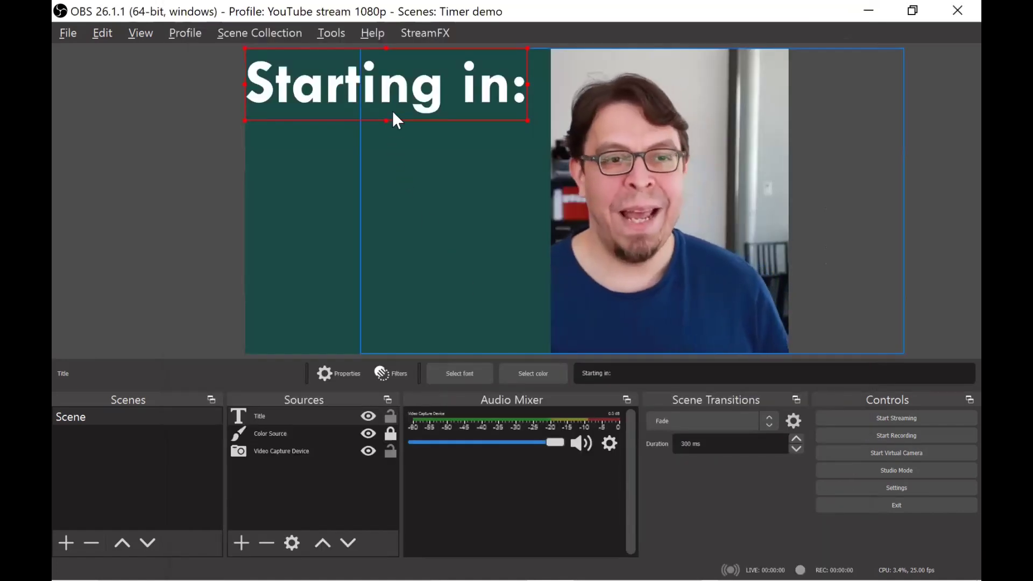
pyautogui.moveTo(411, 92); pyautogui.dragTo(416, 143)
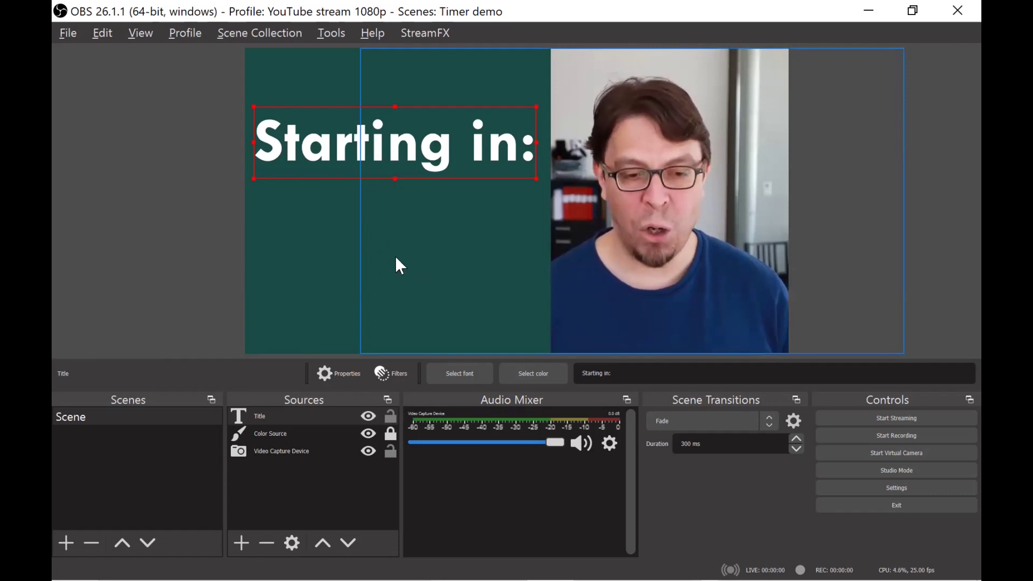
# Add a second Text (GDI+) source named Timer
pyautogui.click(244, 542)
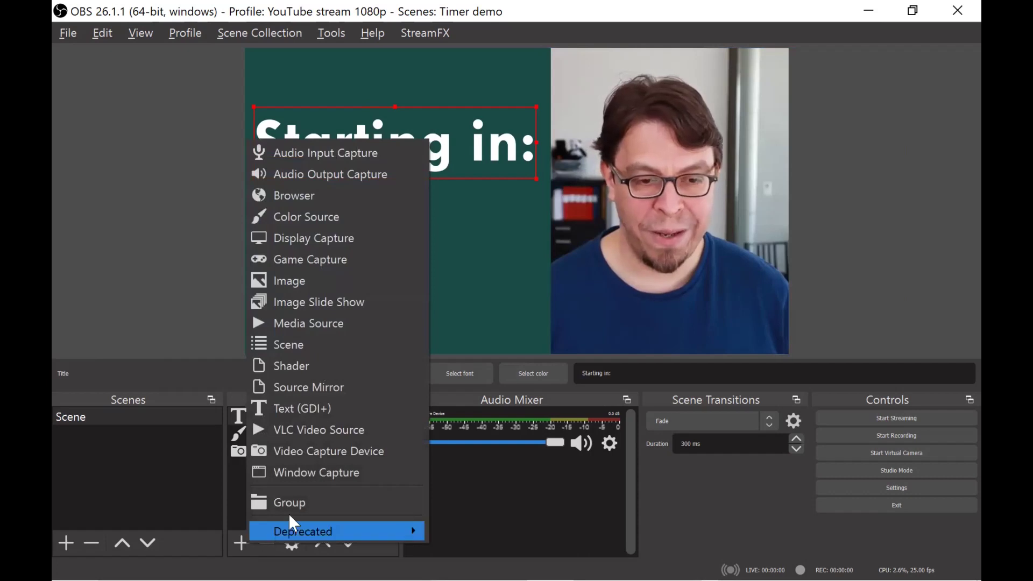
pyautogui.click(314, 408)
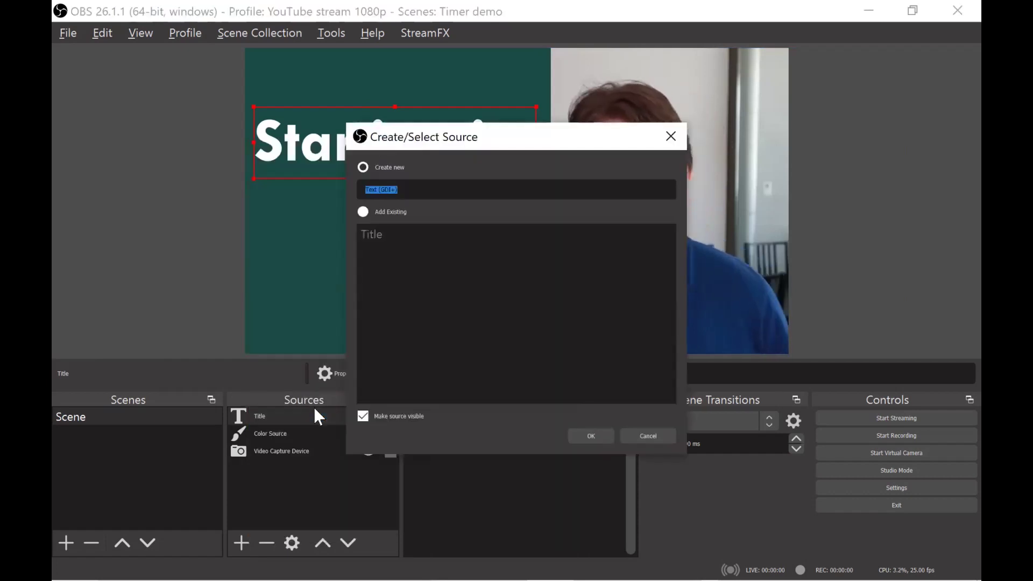
pyautogui.write('Timer')
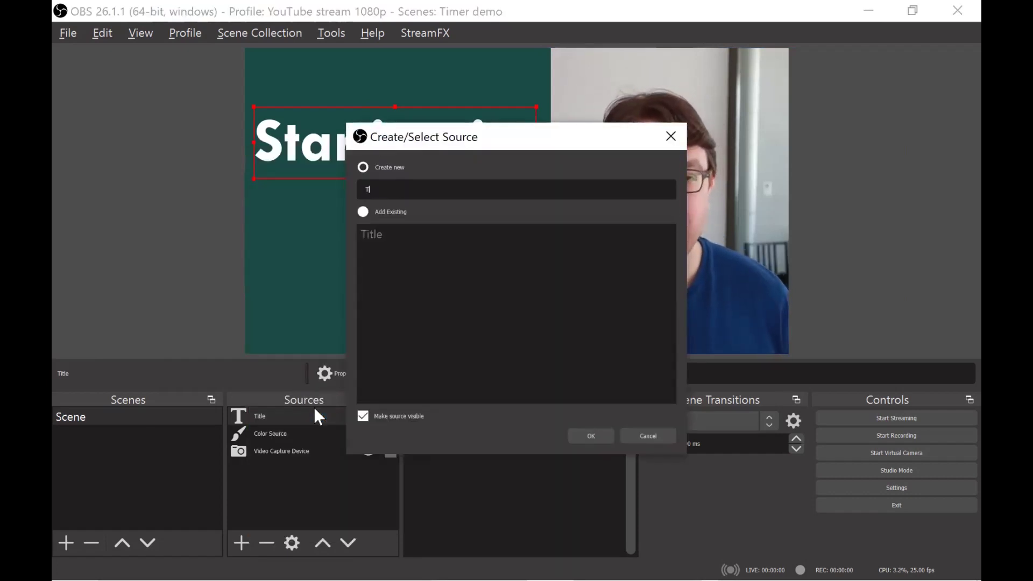
pyautogui.click(586, 436)
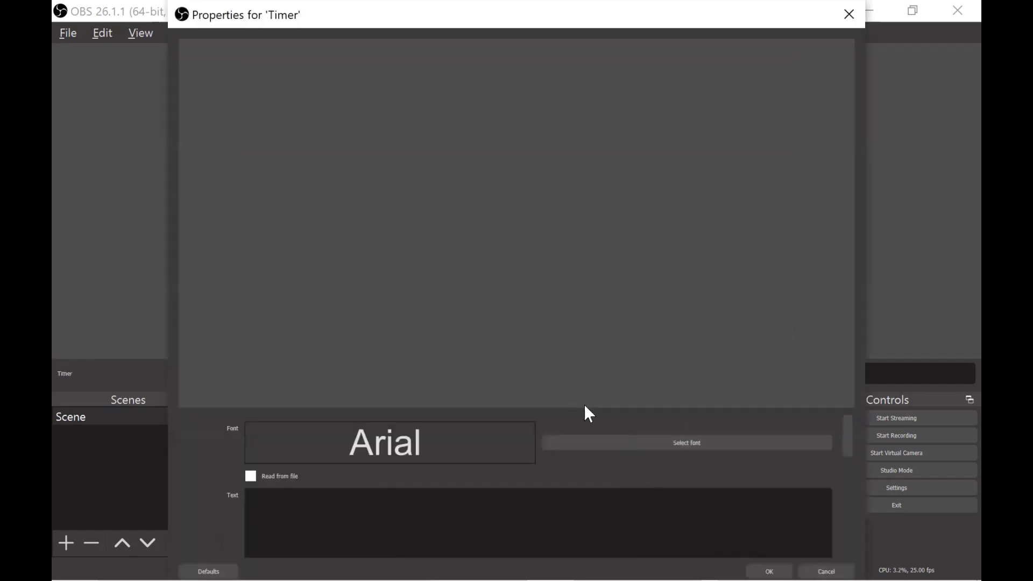
# Set the Timer source's font to Tw Cen MT with the Bold style
pyautogui.click(636, 440)
pyautogui.click(316, 240)
pyautogui.press('t')
pyautogui.press('w')
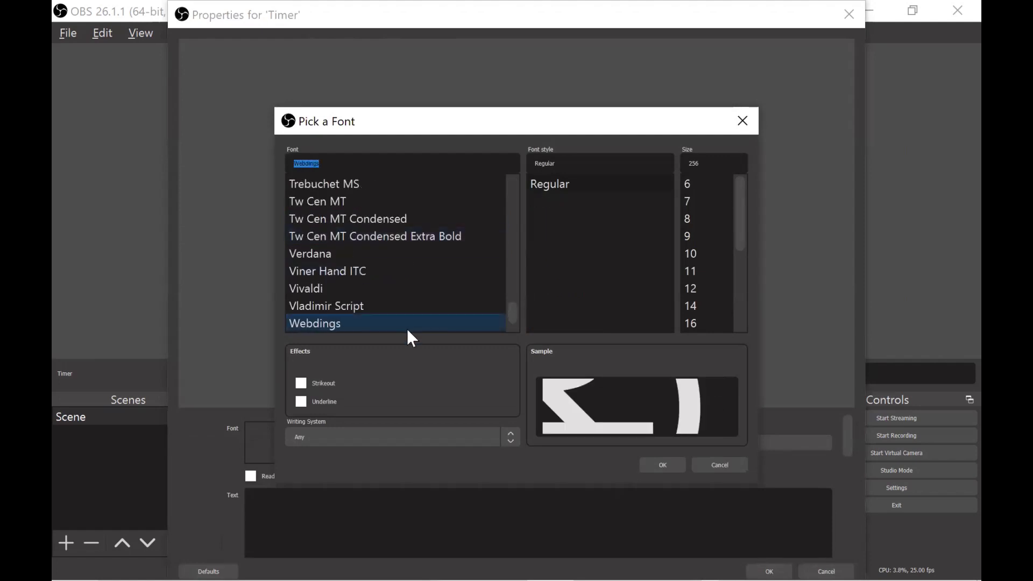
pyautogui.press('t')
pyautogui.press('w')
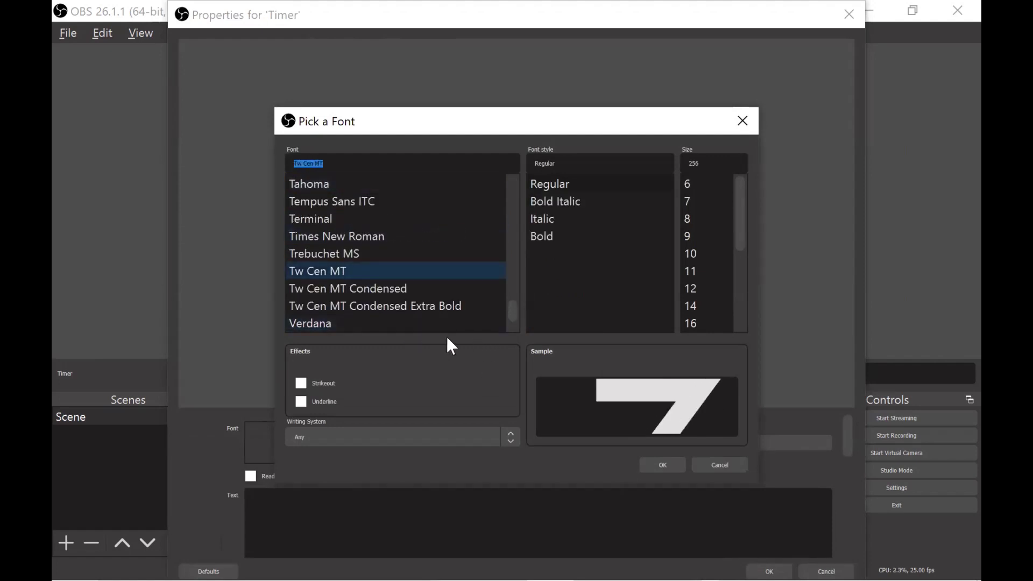
pyautogui.click(552, 236)
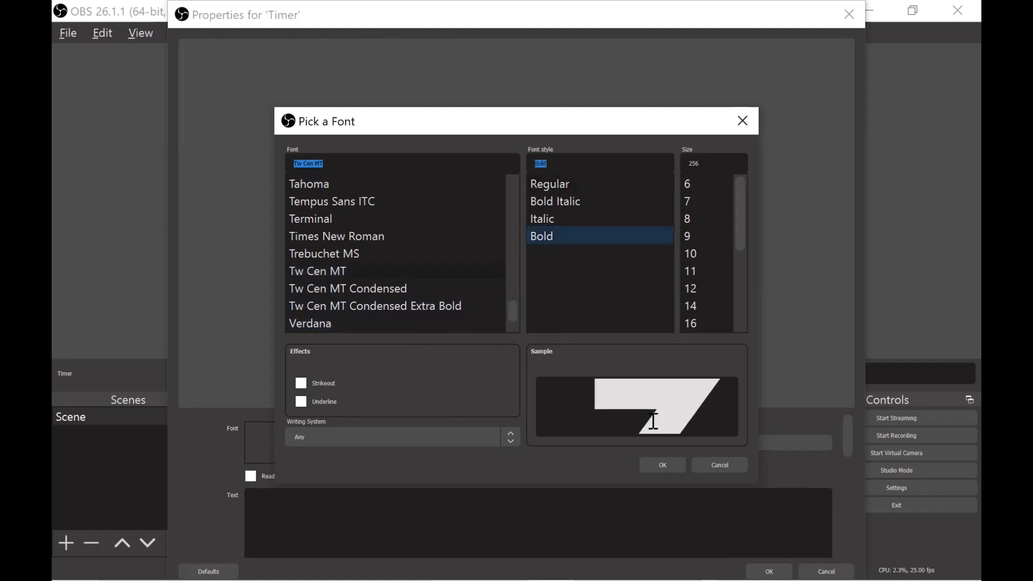
pyautogui.click(659, 466)
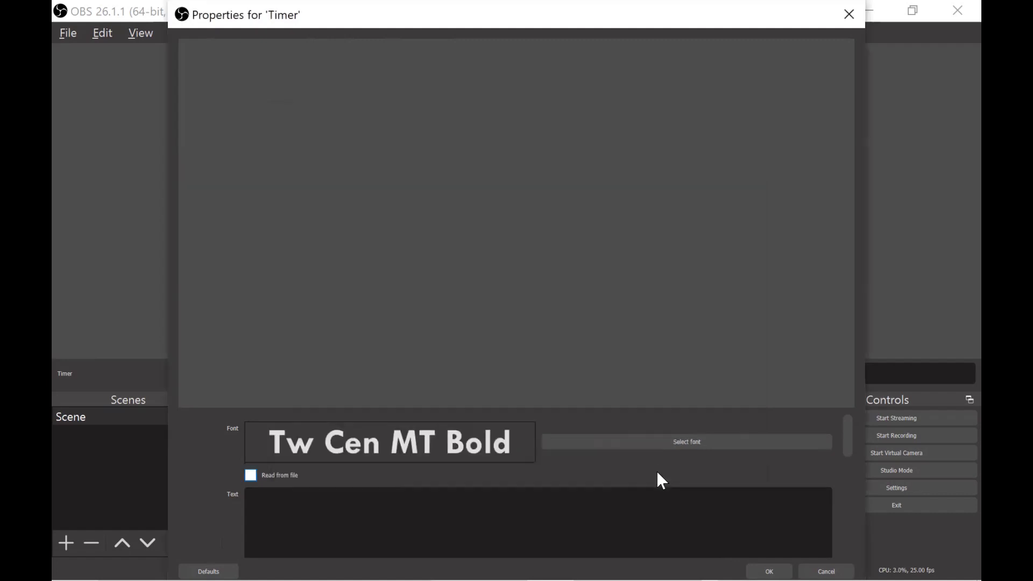
# Enter the placeholder "Timer text" for the Timer source and position it below the "Starting in:" title in the green area
pyautogui.click(632, 533)
pyautogui.write('Timer text')
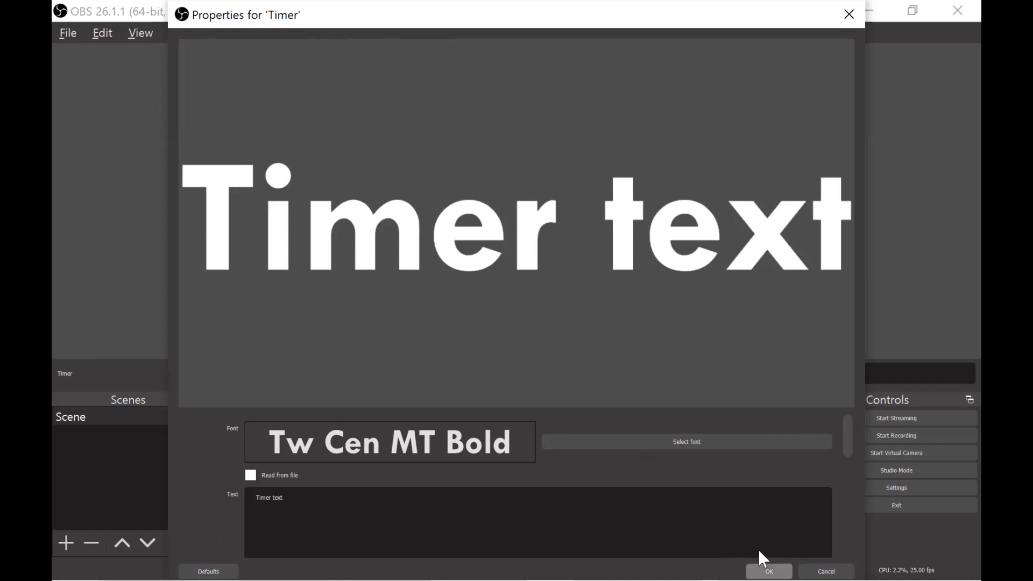
pyautogui.click(764, 568)
pyautogui.moveTo(423, 115); pyautogui.dragTo(433, 252)
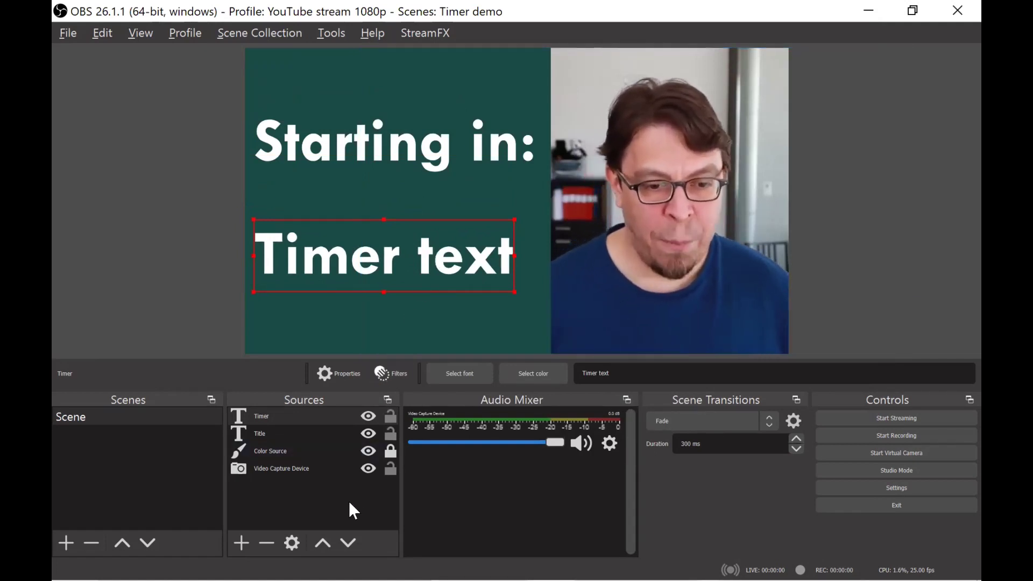
# Shift the webcam image slightly to the right and lock the Timer, Title and Video Capture Device sources
pyautogui.click(390, 419)
pyautogui.click(391, 433)
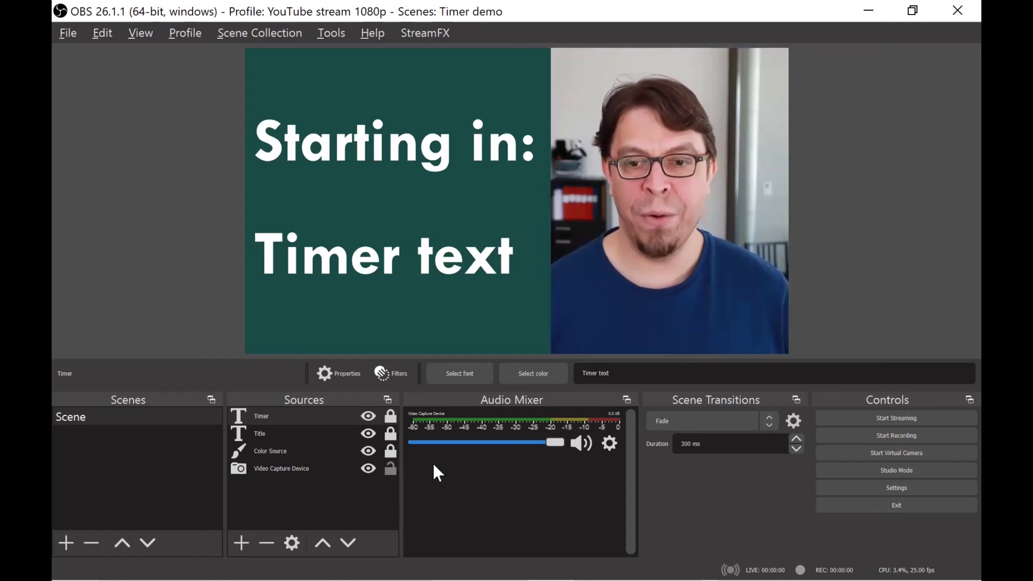
pyautogui.moveTo(607, 280); pyautogui.dragTo(622, 278)
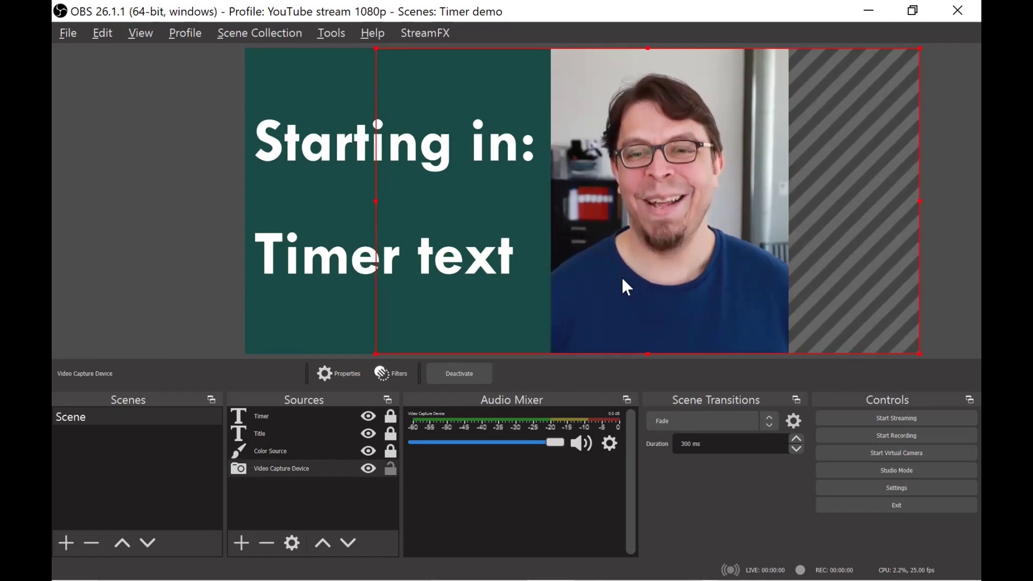
pyautogui.click(393, 471)
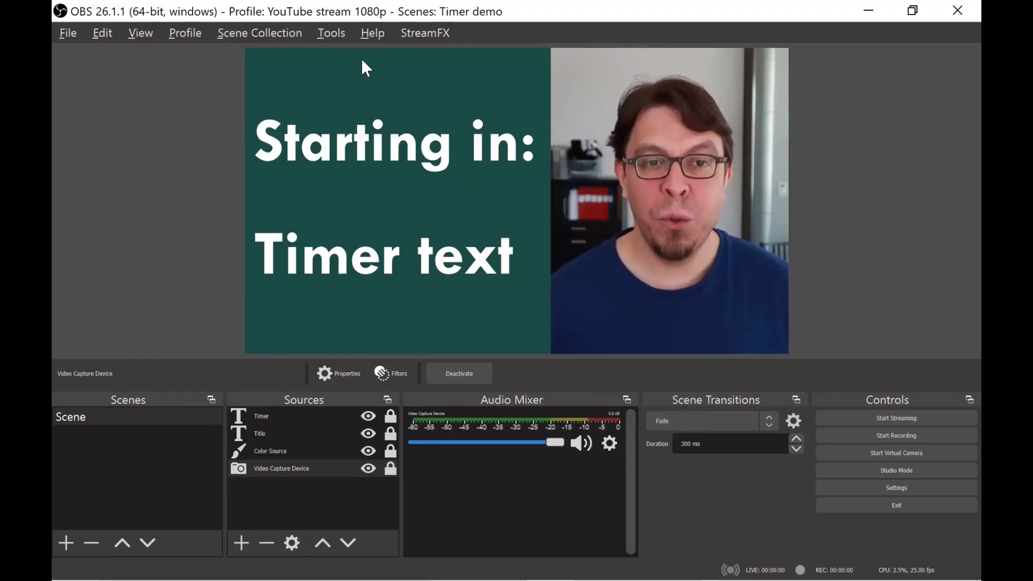
# Load the countdown.lua script from the frontend-tools scripts folder
pyautogui.click(333, 33)
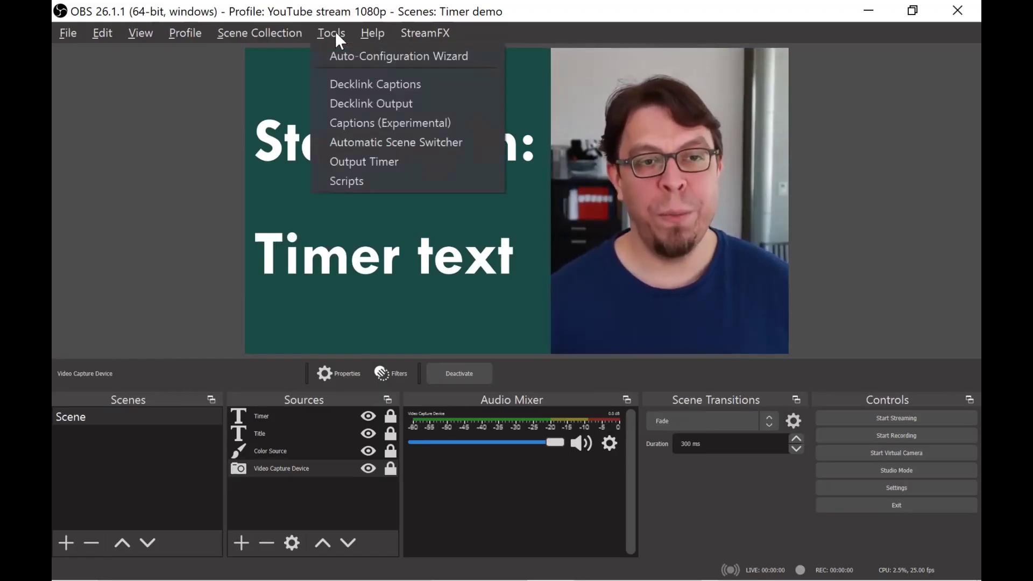
pyautogui.click(373, 191)
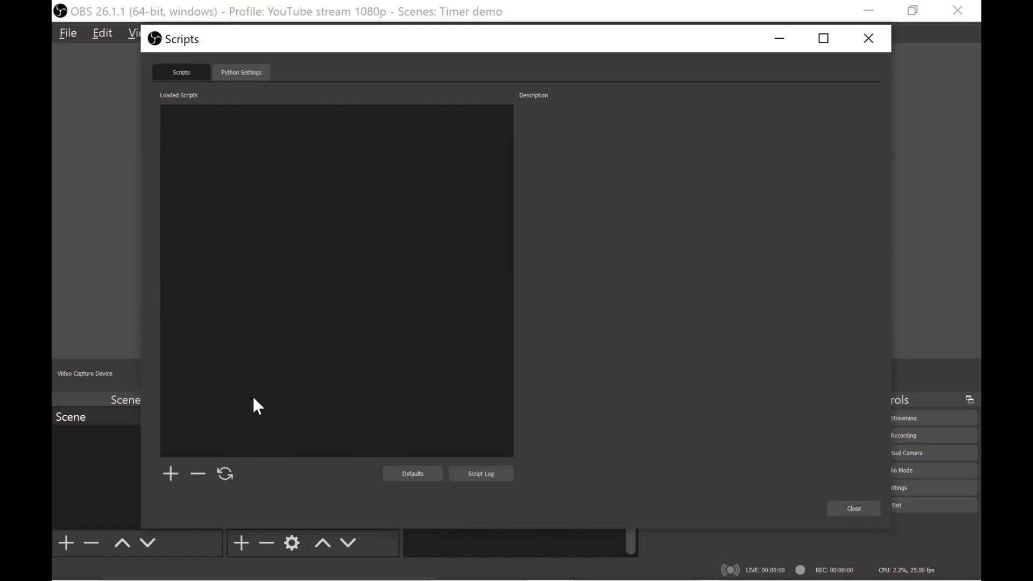
pyautogui.click(171, 473)
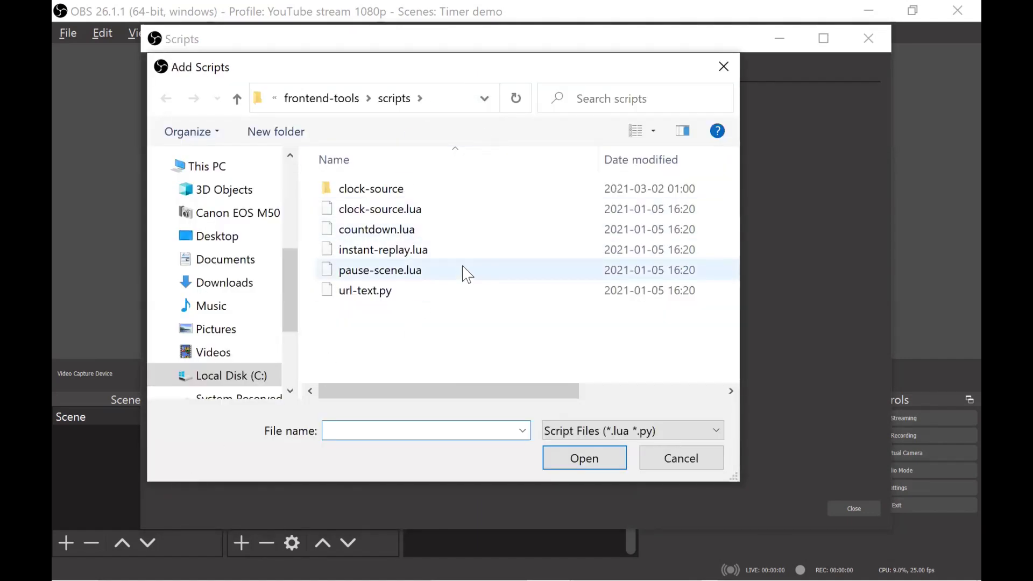
pyautogui.click(388, 236)
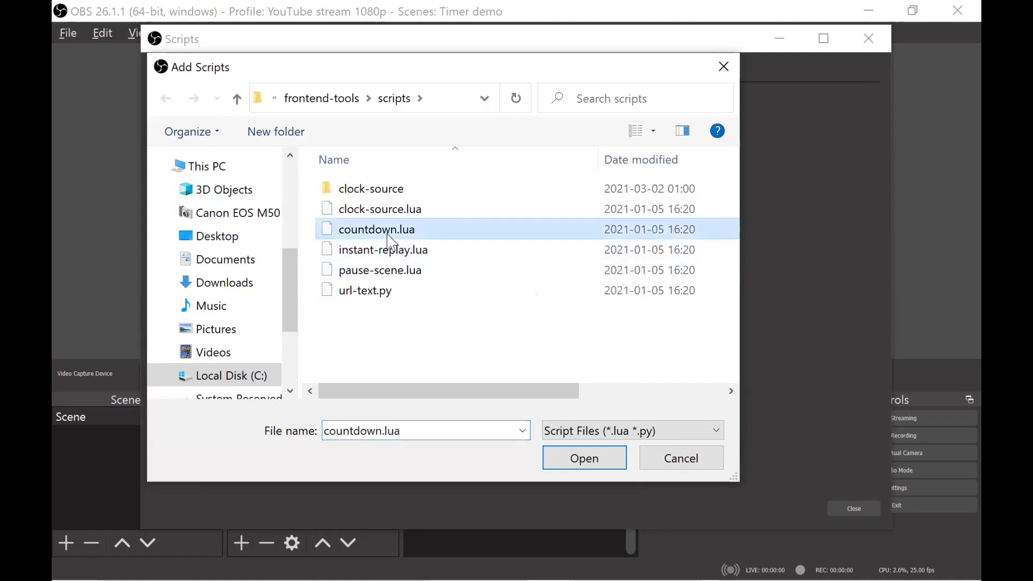
pyautogui.click(603, 459)
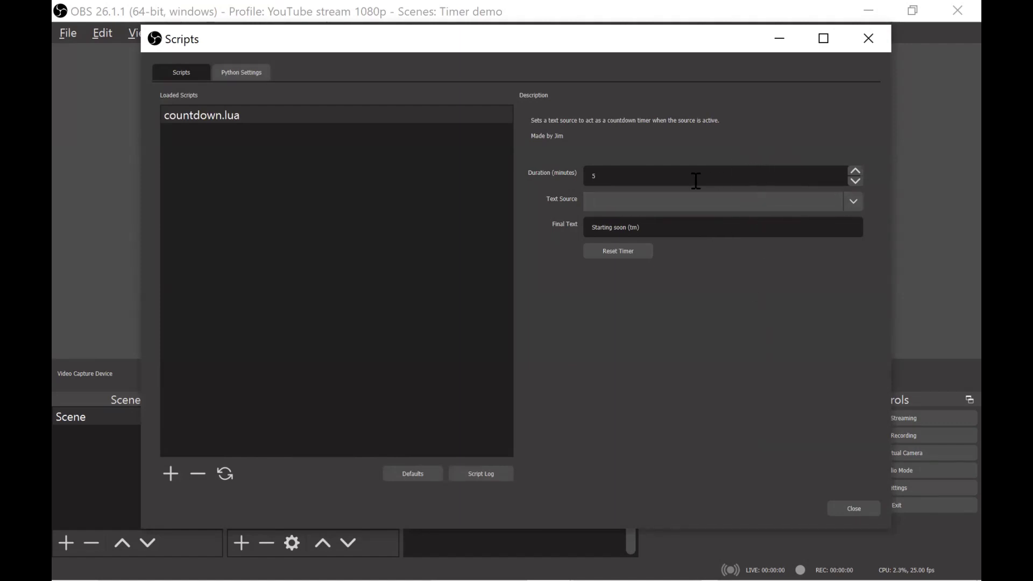
# Configure the countdown script with a duration of 10 minutes, Timer as the text source and "Now!" as the final text
pyautogui.press('BackSpace')
pyautogui.write('10')
pyautogui.press('Tab')
pyautogui.click(848, 208)
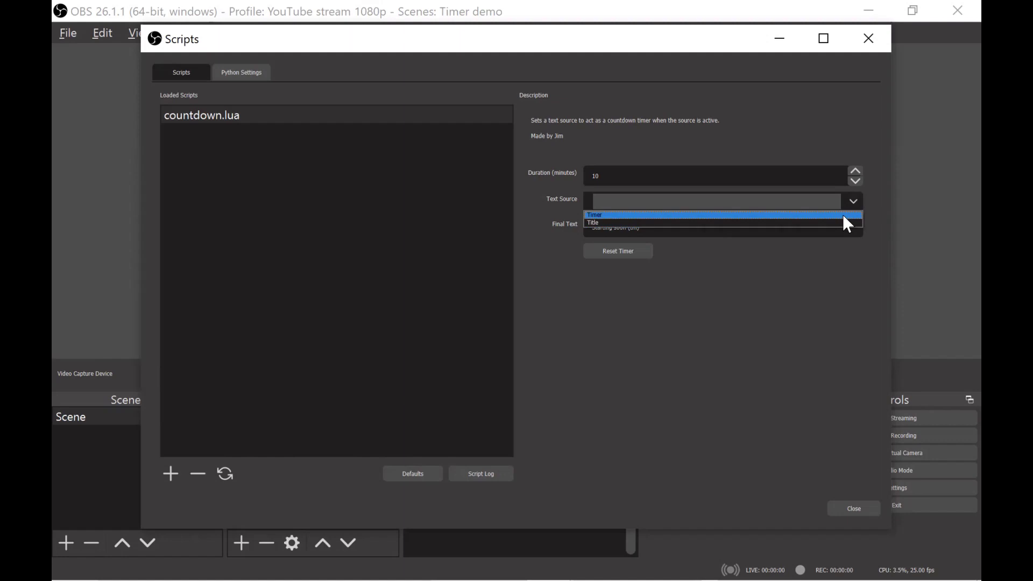
pyautogui.click(843, 215)
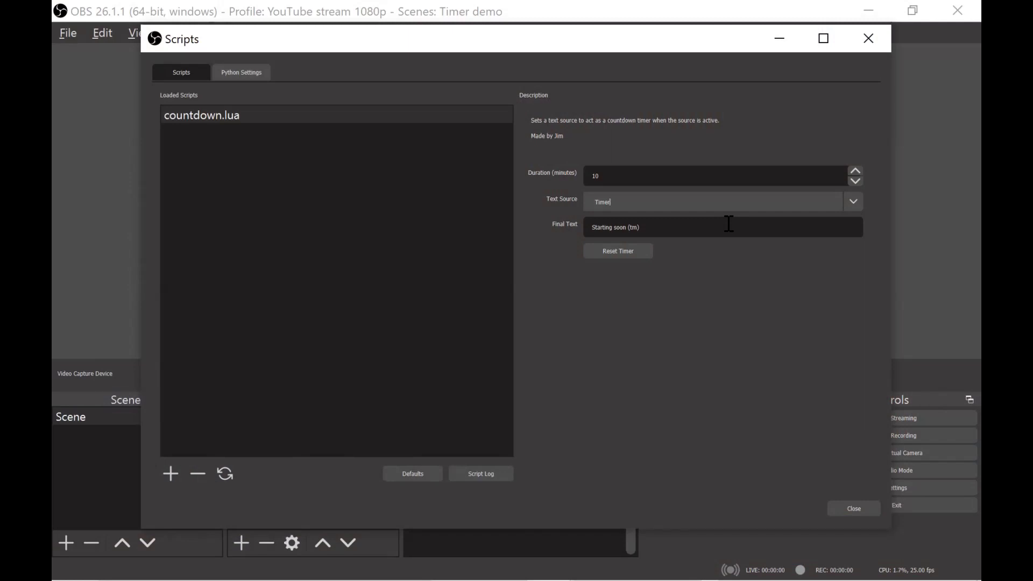
pyautogui.hotkey('ctrl', 'a')
pyautogui.write('Now!')
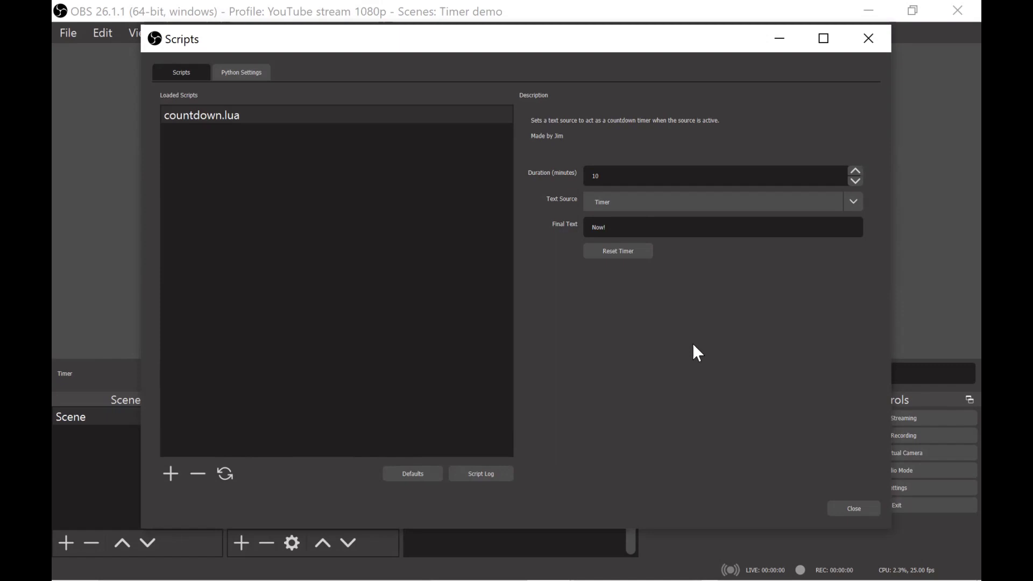
pyautogui.click(842, 508)
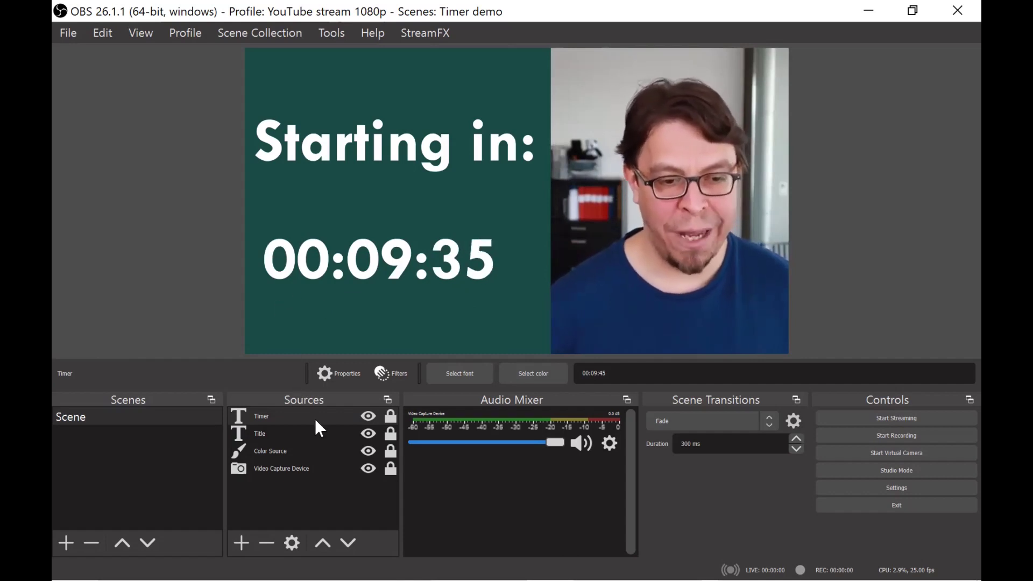
# Unlock the Timer source, crop the hours off its left side, move it under the start of the title and relock it
pyautogui.click(392, 417)
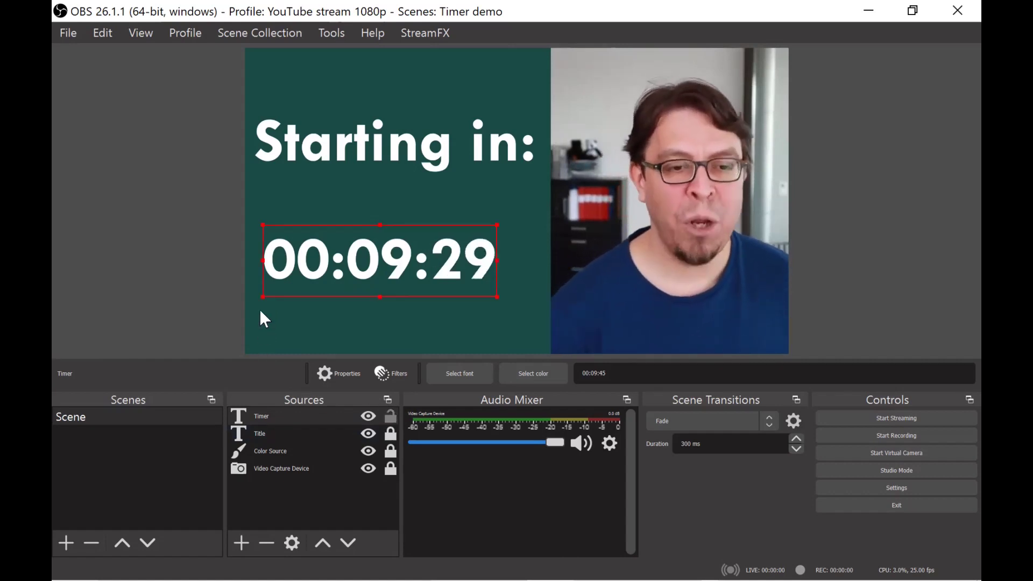
pyautogui.moveTo(258, 260); pyautogui.dragTo(342, 291)
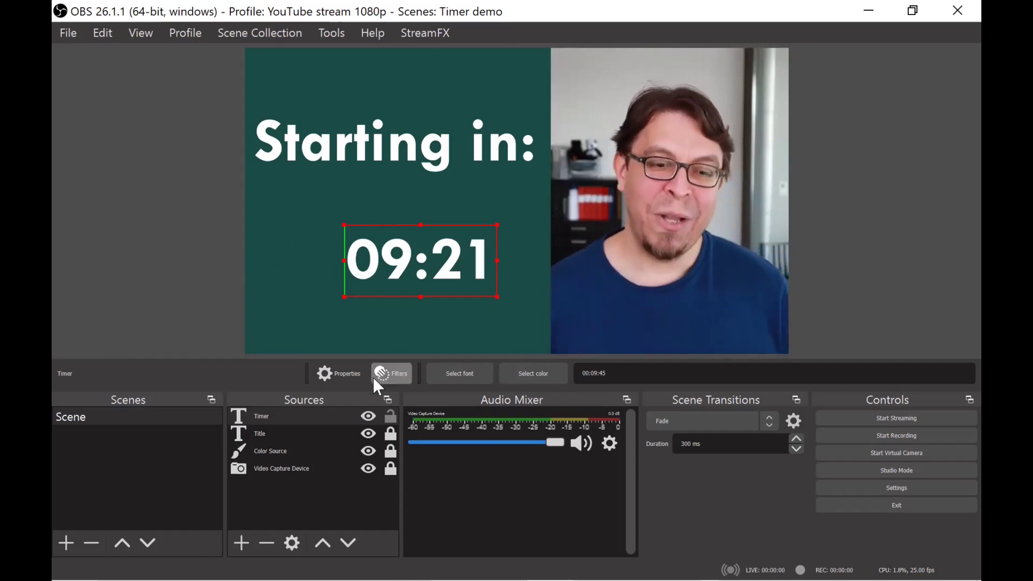
pyautogui.moveTo(454, 269); pyautogui.dragTo(368, 259)
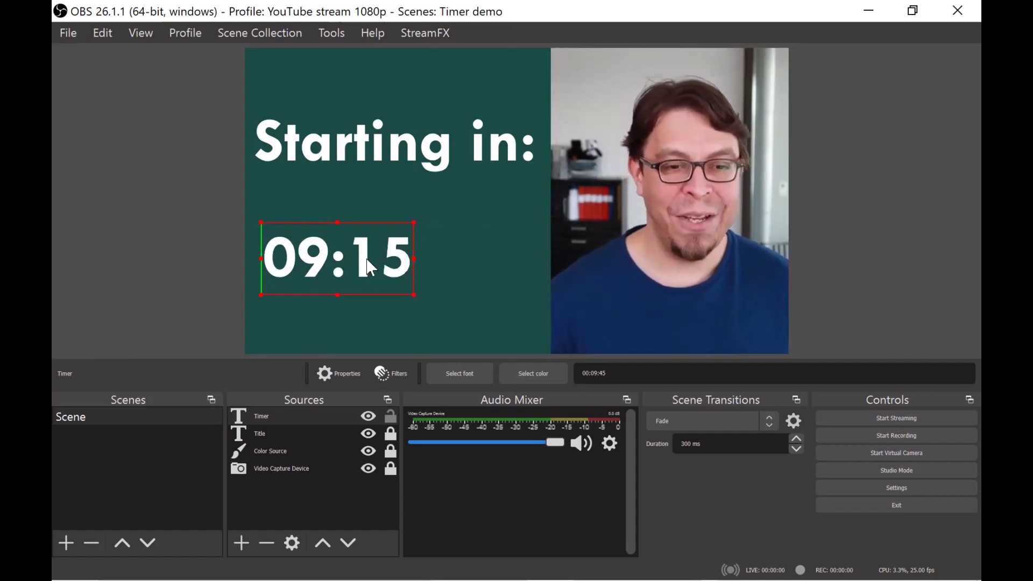
pyautogui.click(390, 414)
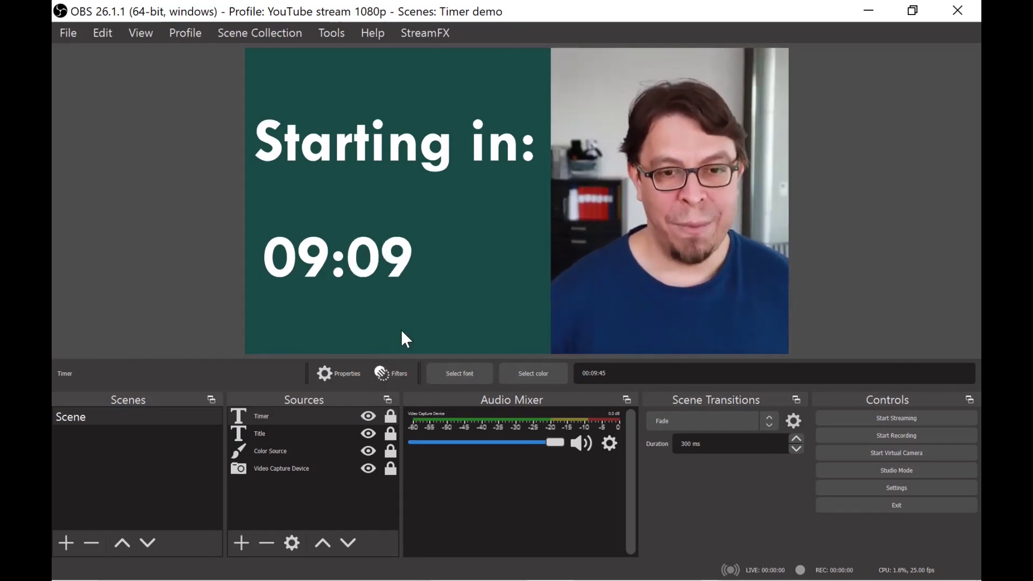
# Nudge the Timer text slightly left to line it up with the title, keeping its source locked when finished
pyautogui.click(391, 417)
pyautogui.moveTo(368, 274); pyautogui.dragTo(358, 276)
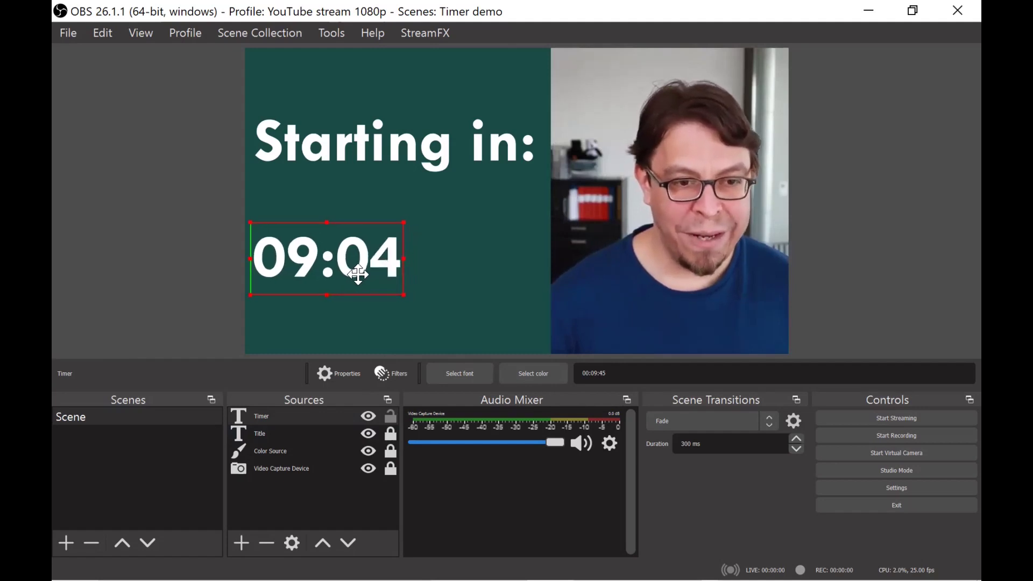
pyautogui.click(391, 417)
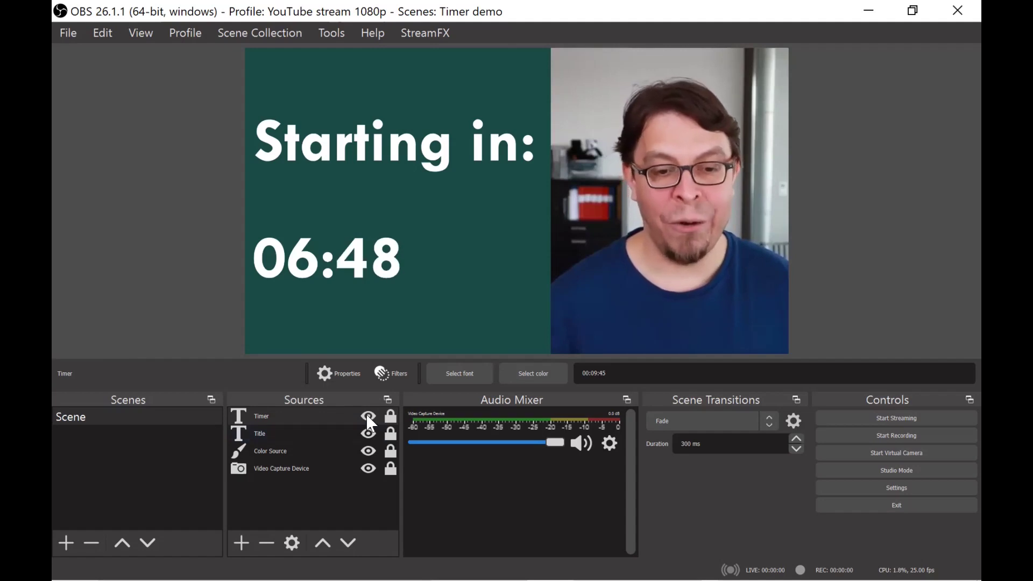
# Restart the countdown by hiding and showing the Timer source, and start the virtual camera
pyautogui.click(367, 415)
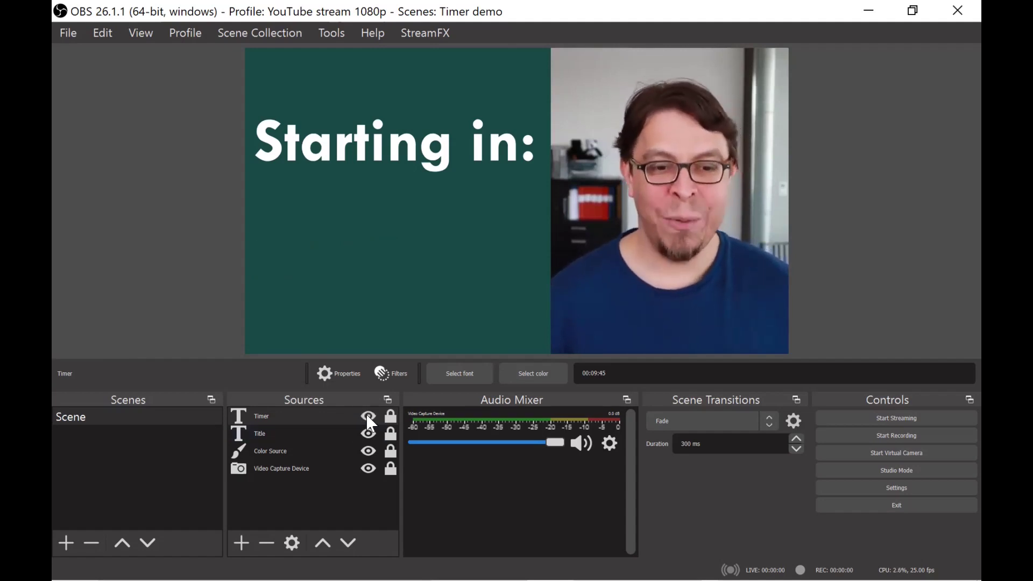
pyautogui.click(367, 416)
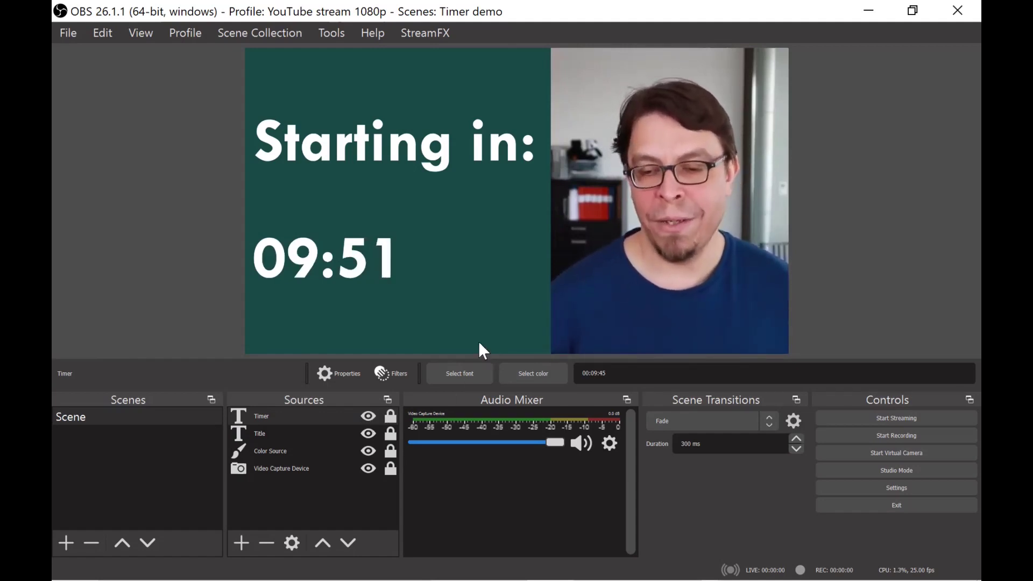
pyautogui.click(830, 455)
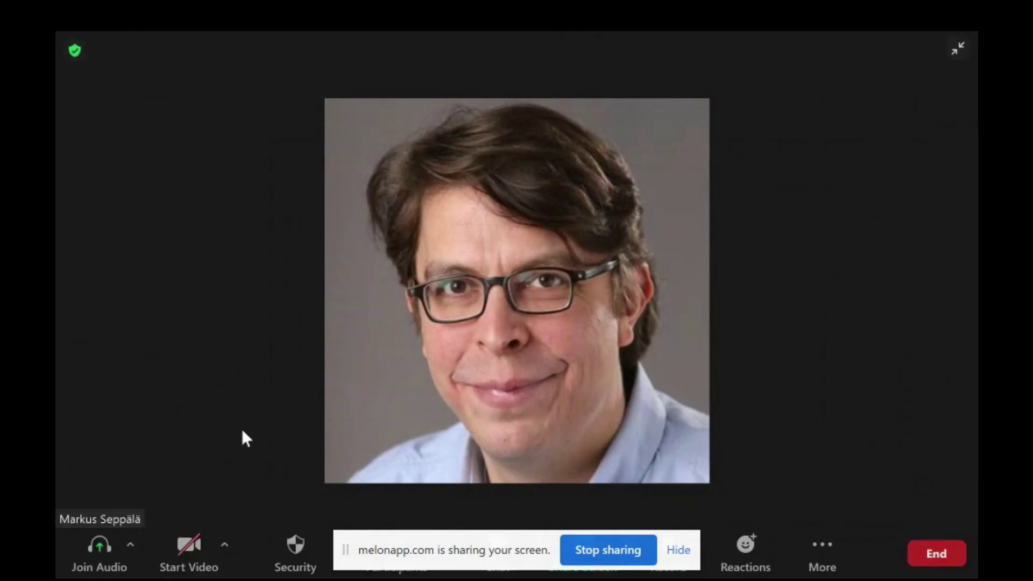
# In the Zoom video settings, select OBS Virtual Camera as the camera and leave Mirror my video off after testing it
pyautogui.click(224, 550)
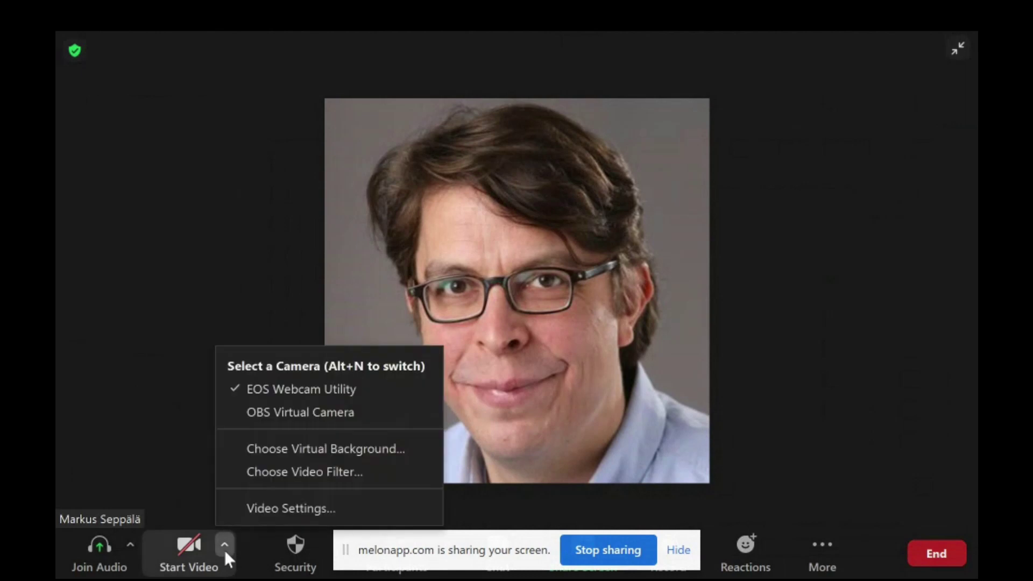
pyautogui.click(273, 508)
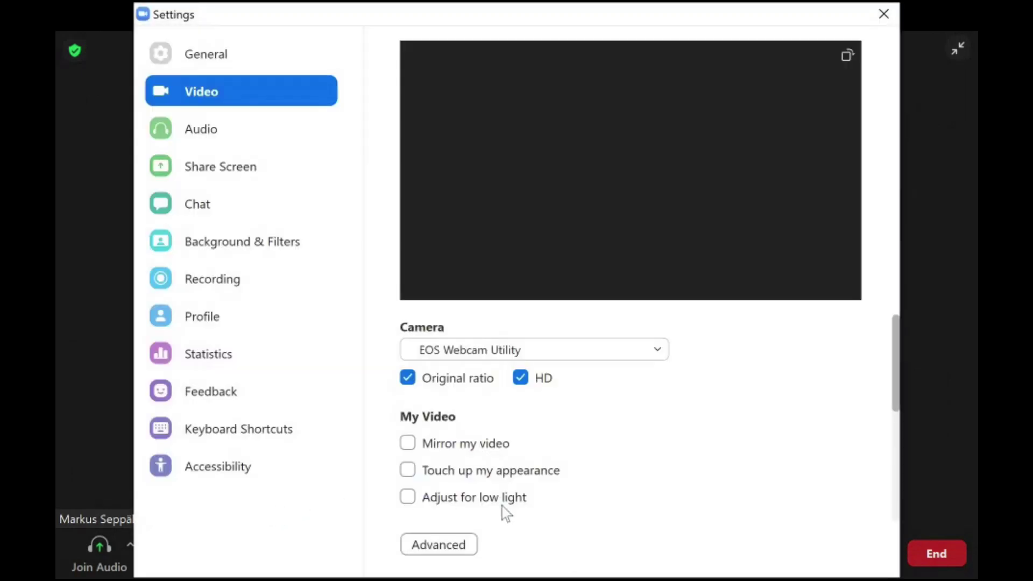
pyautogui.click(644, 356)
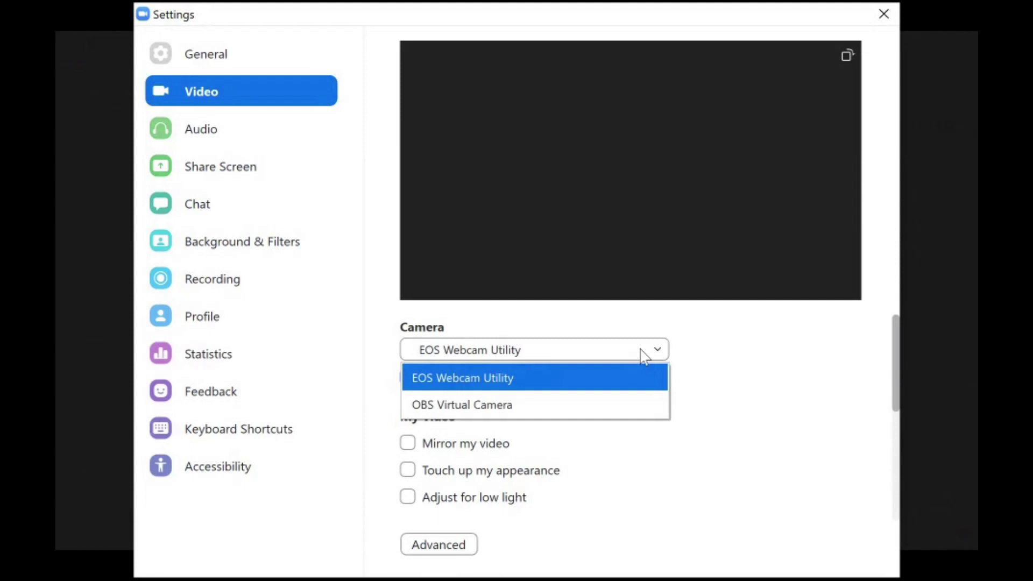
pyautogui.click(624, 407)
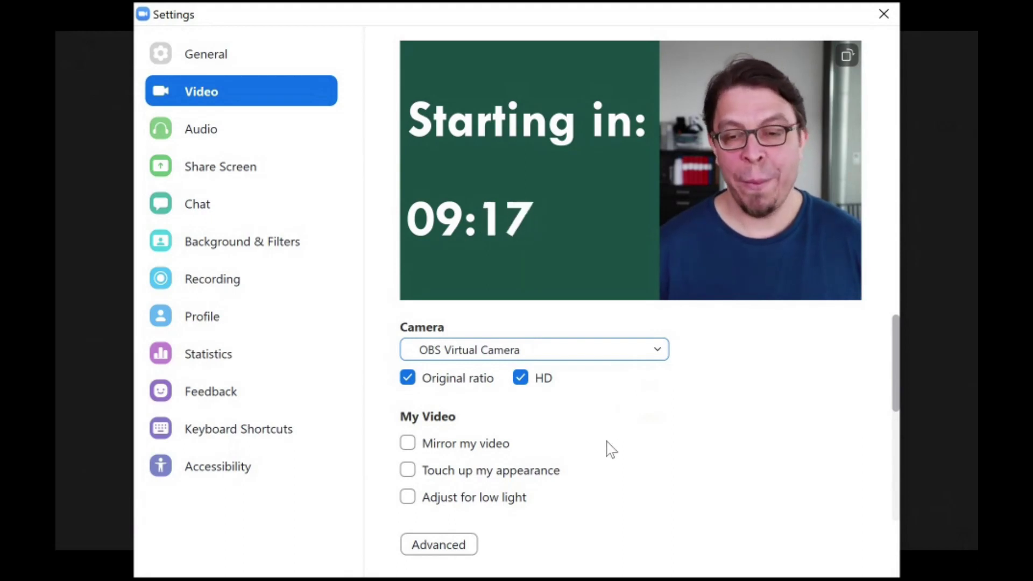
pyautogui.click(405, 451)
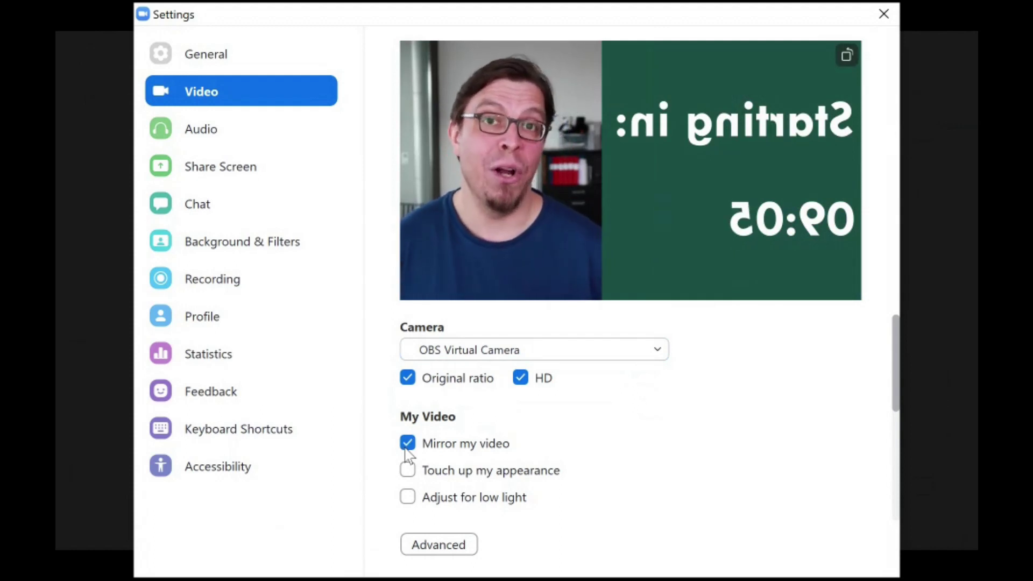
pyautogui.click(406, 451)
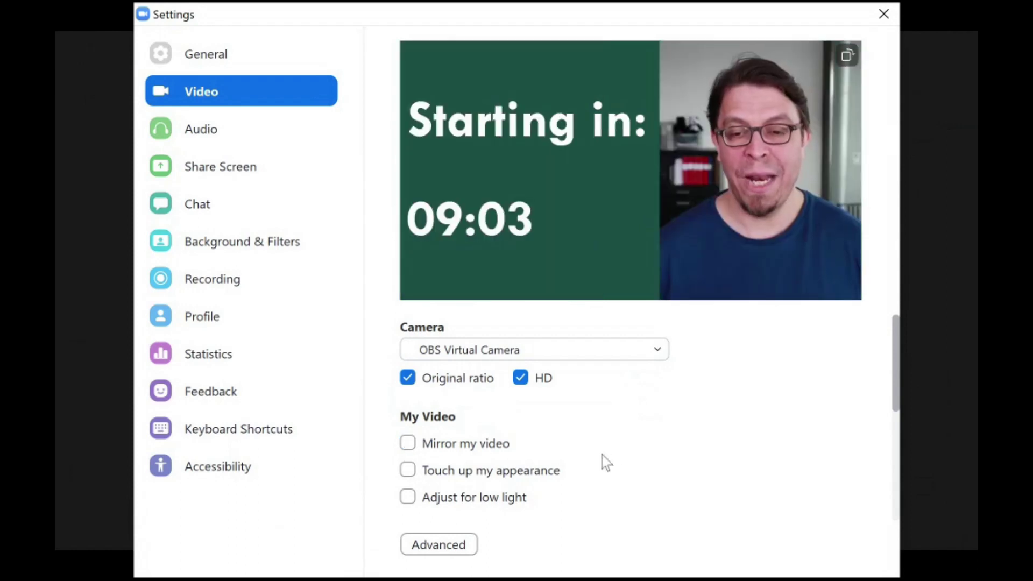
# Close the Zoom video settings and start the meeting video
pyautogui.click(883, 13)
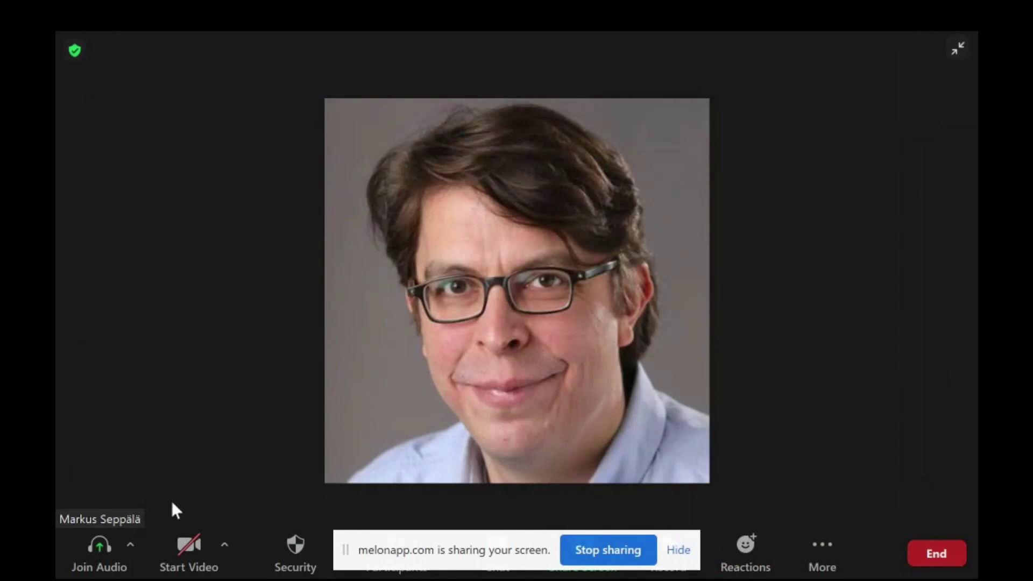
pyautogui.click(186, 545)
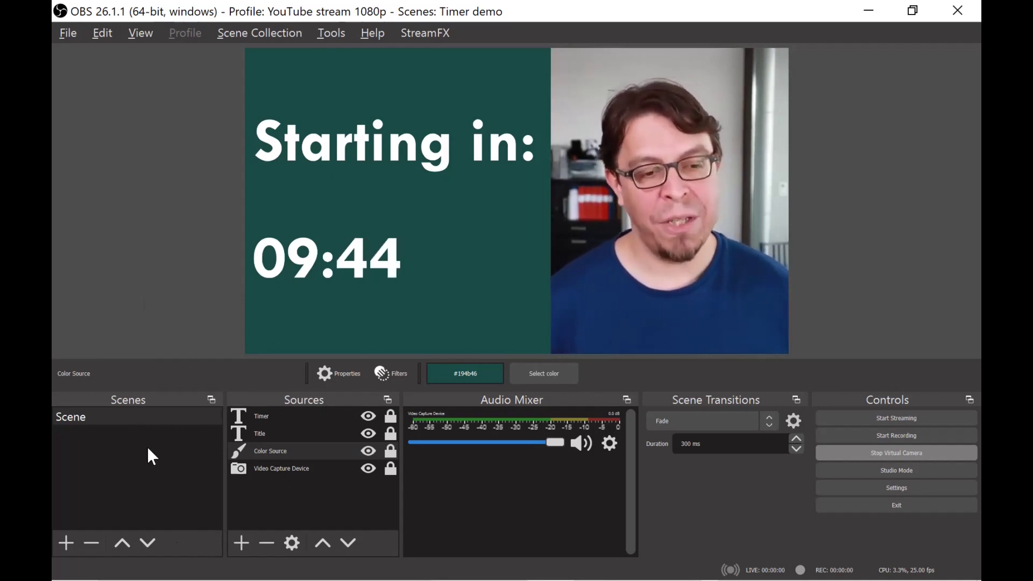
# Duplicate the existing scene under the name "Full screen"
pyautogui.rightClick(150, 412)
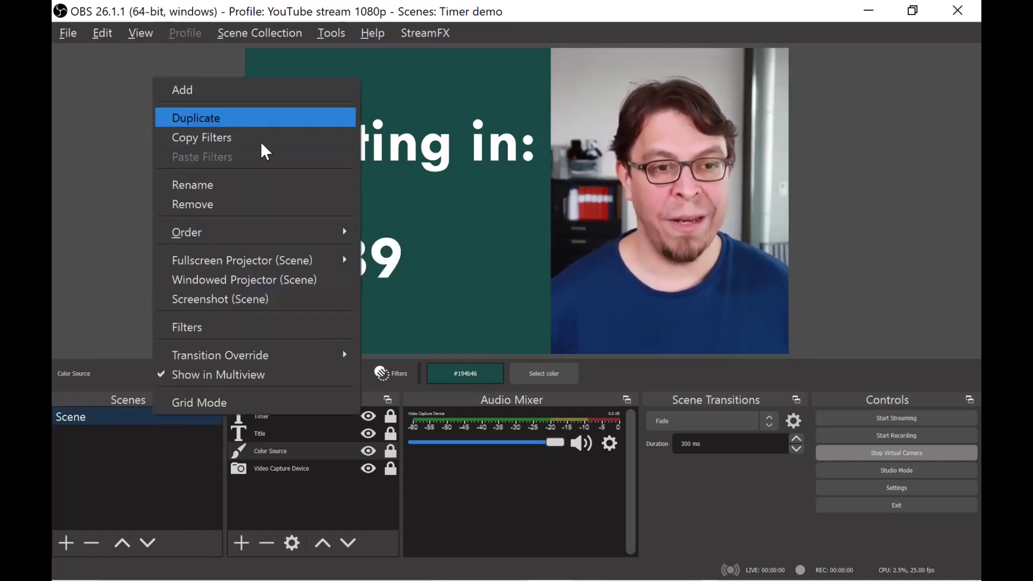
pyautogui.click(260, 119)
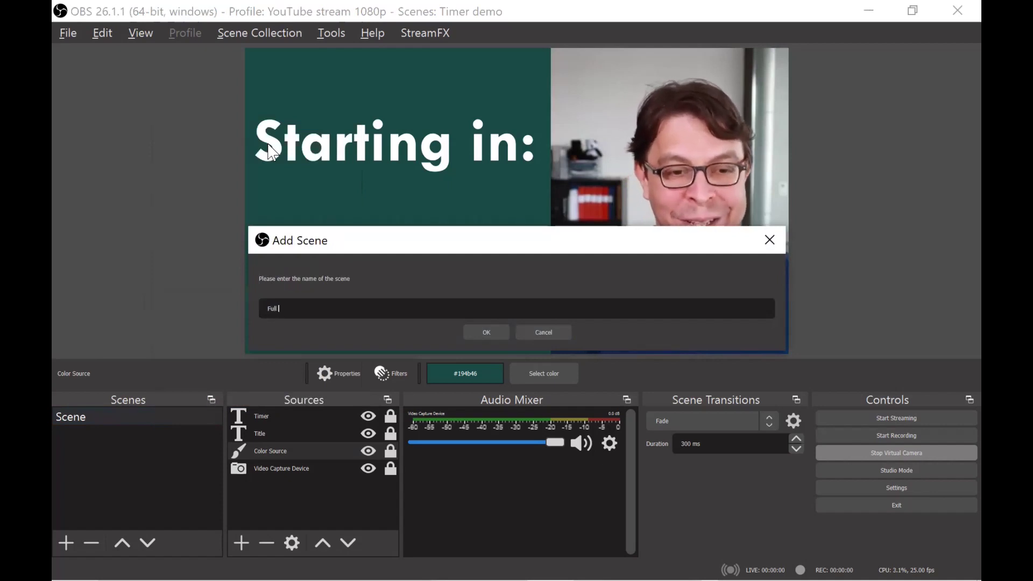
pyautogui.press('Return')
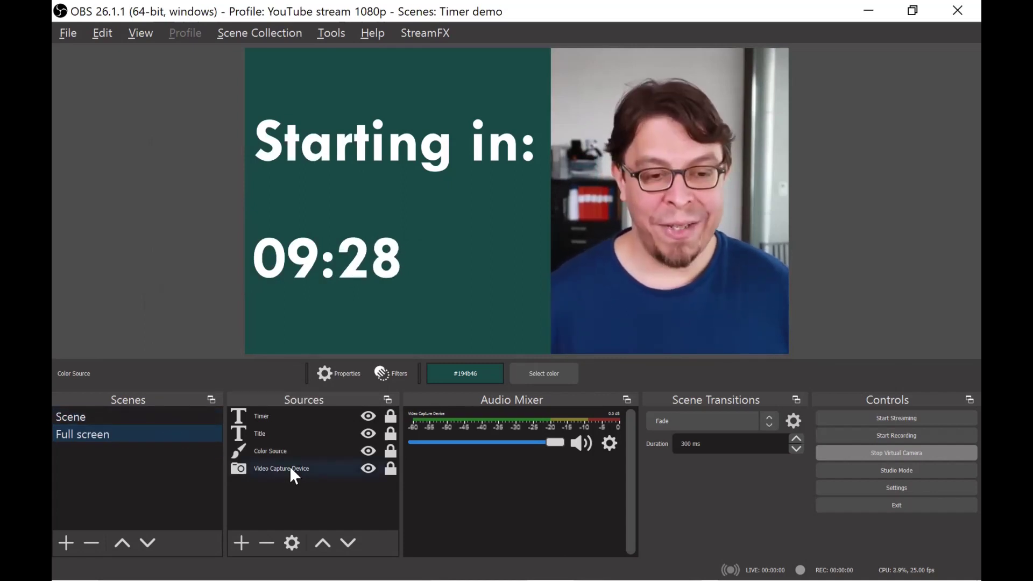
# Hide the Video Capture Device and Color Source in the Full screen scene
pyautogui.click(368, 469)
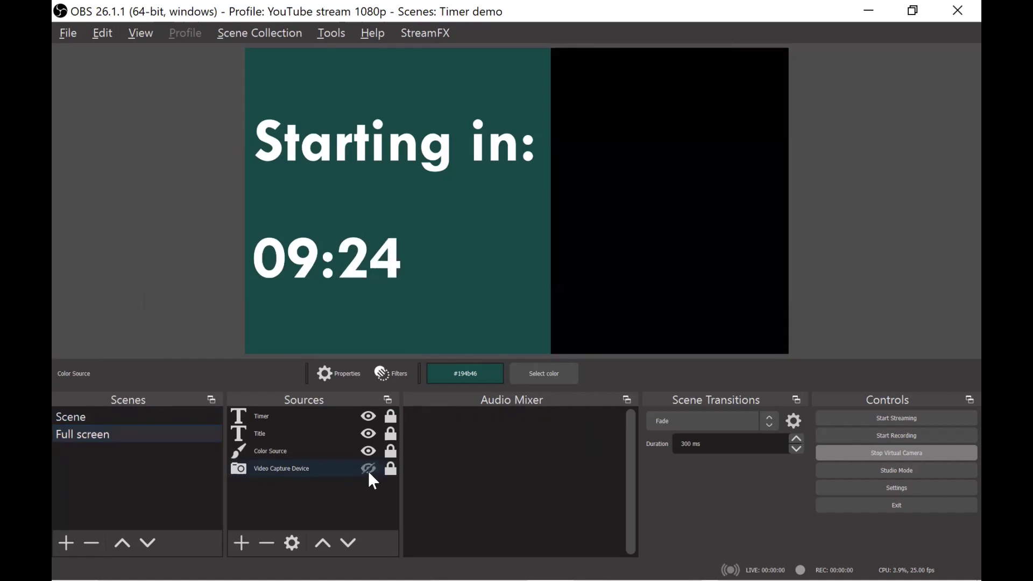
pyautogui.click(369, 469)
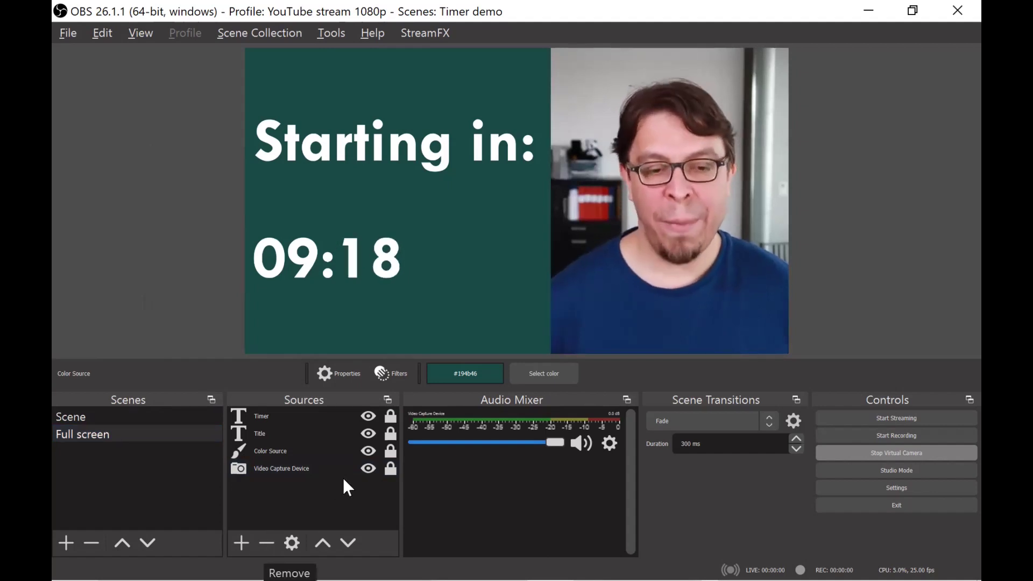
pyautogui.click(369, 470)
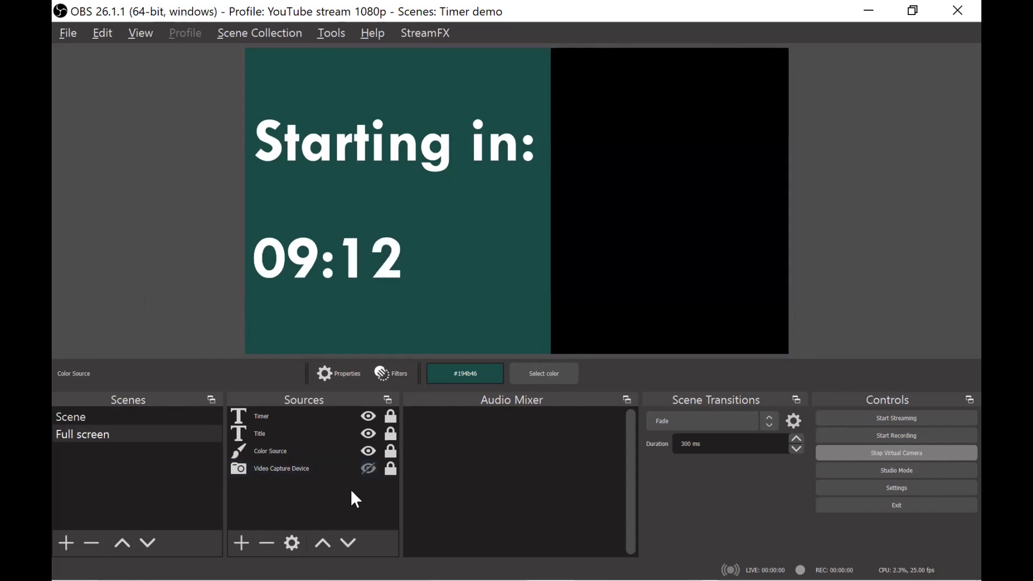
pyautogui.click(283, 449)
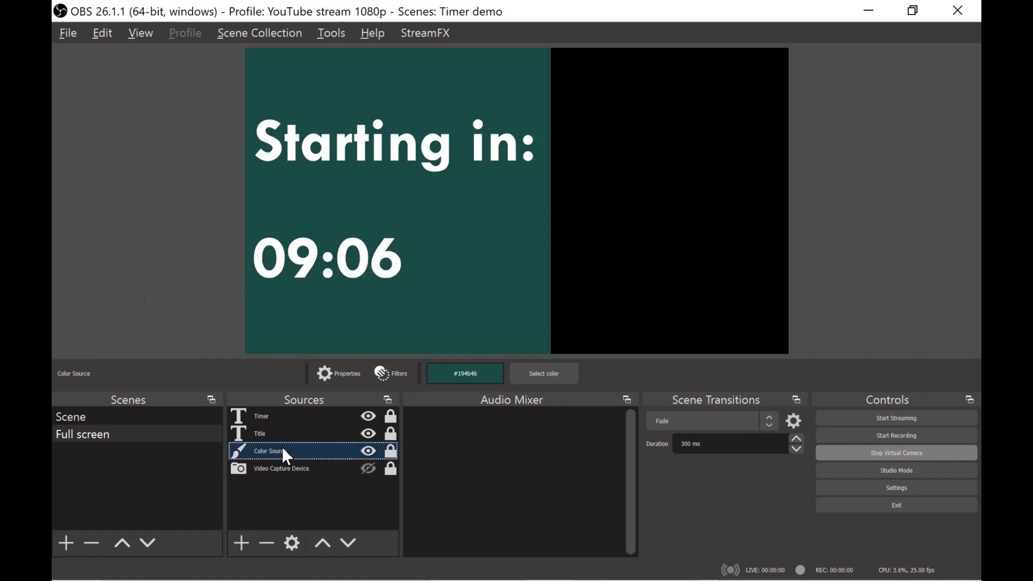
pyautogui.click(366, 451)
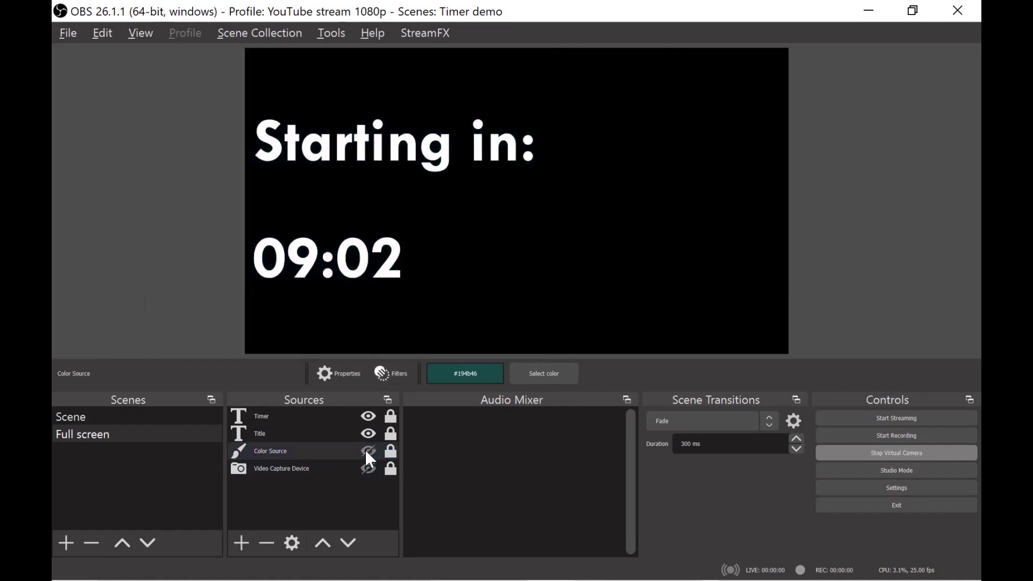
# Add a 1920 × 1080 color source named "Full color" using the dark green custom color #194b46
pyautogui.click(244, 545)
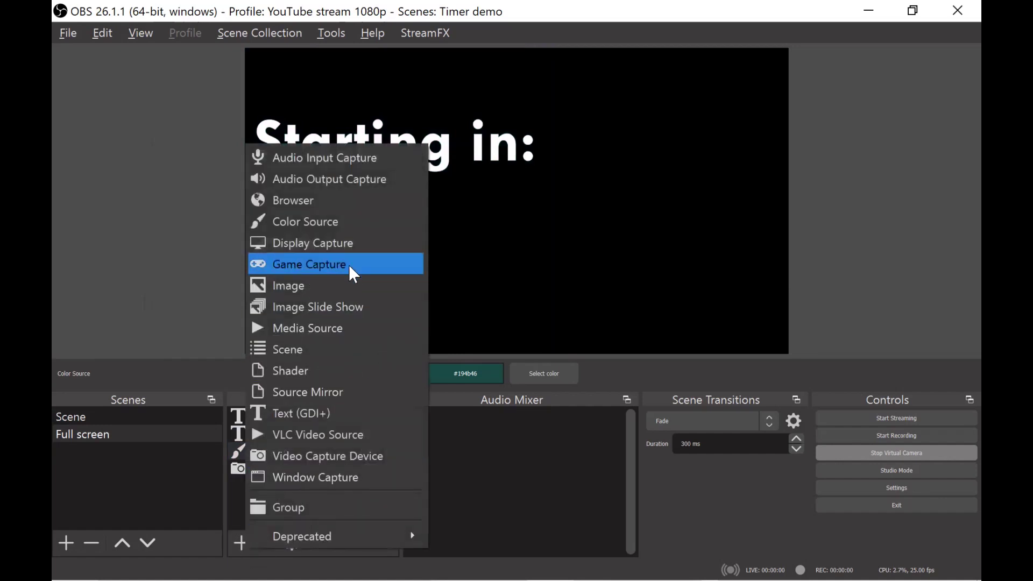
pyautogui.click(348, 224)
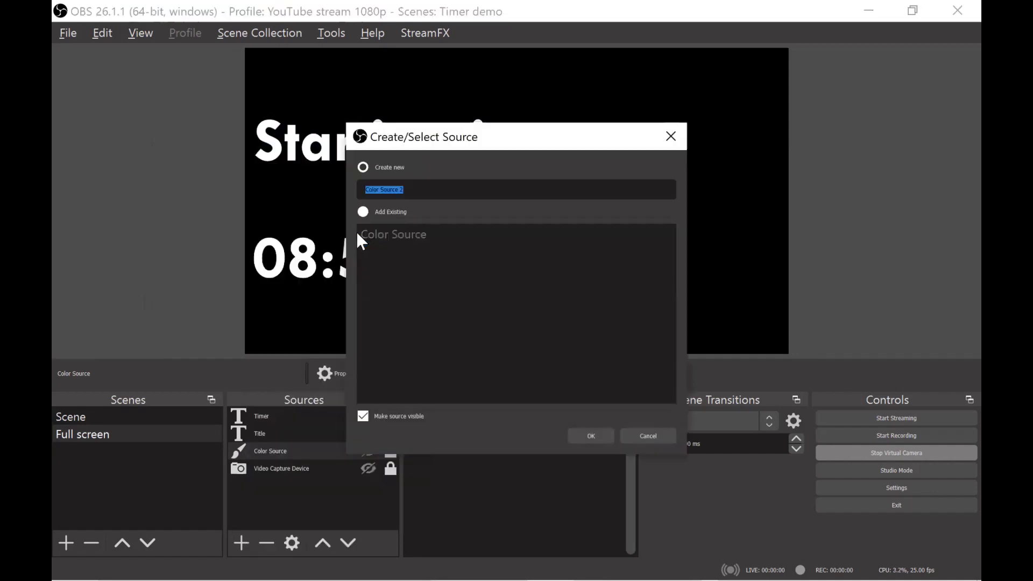
pyautogui.write('Full c')
pyautogui.write('r')
pyautogui.press('Return')
pyautogui.click(621, 429)
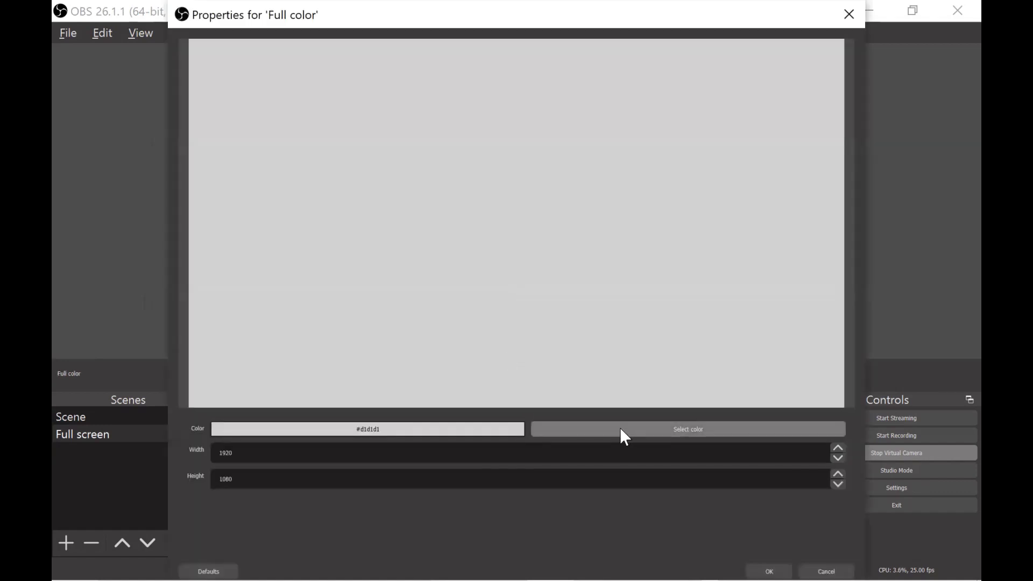
pyautogui.click(315, 403)
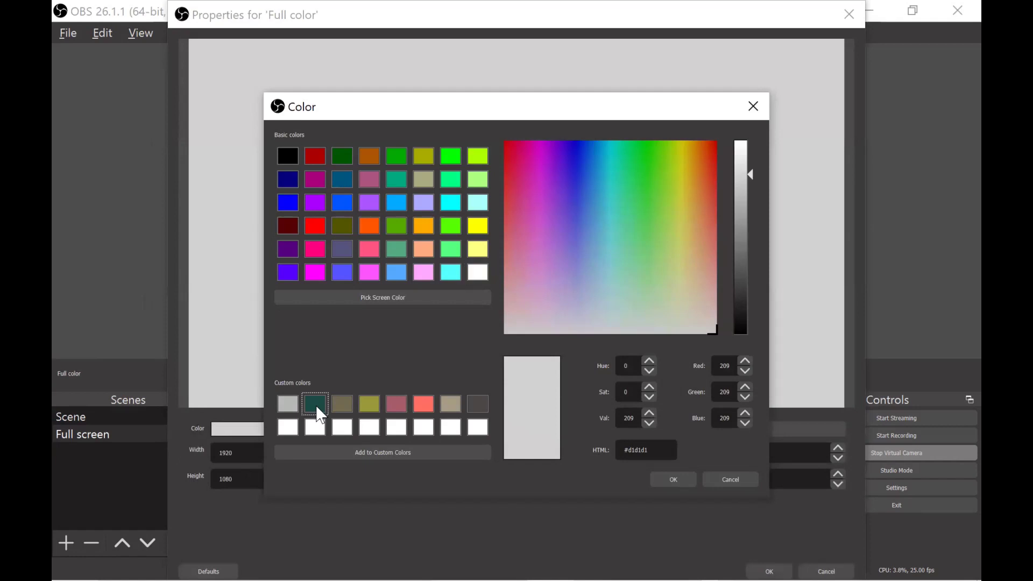
pyautogui.click(669, 479)
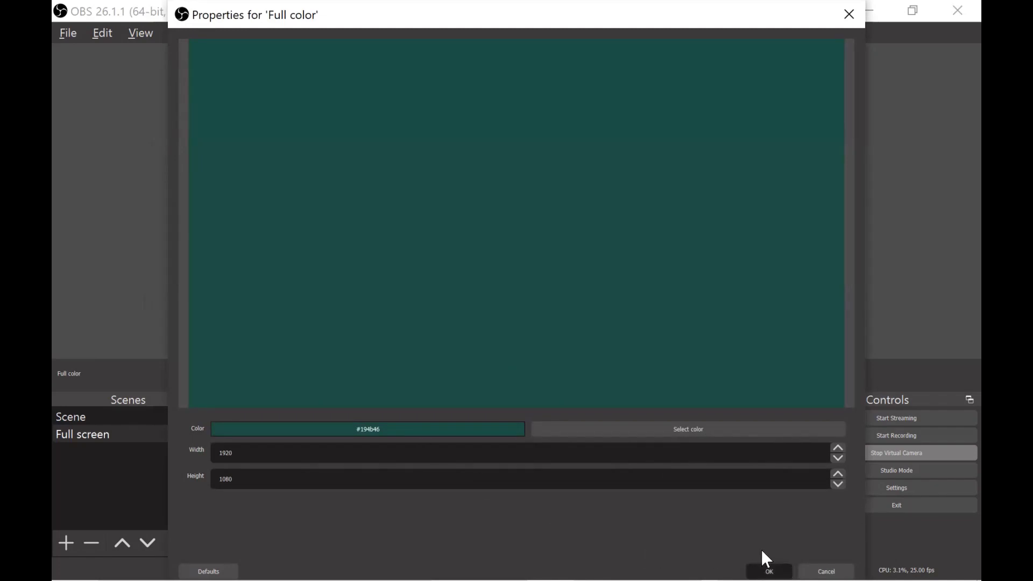
pyautogui.click(769, 570)
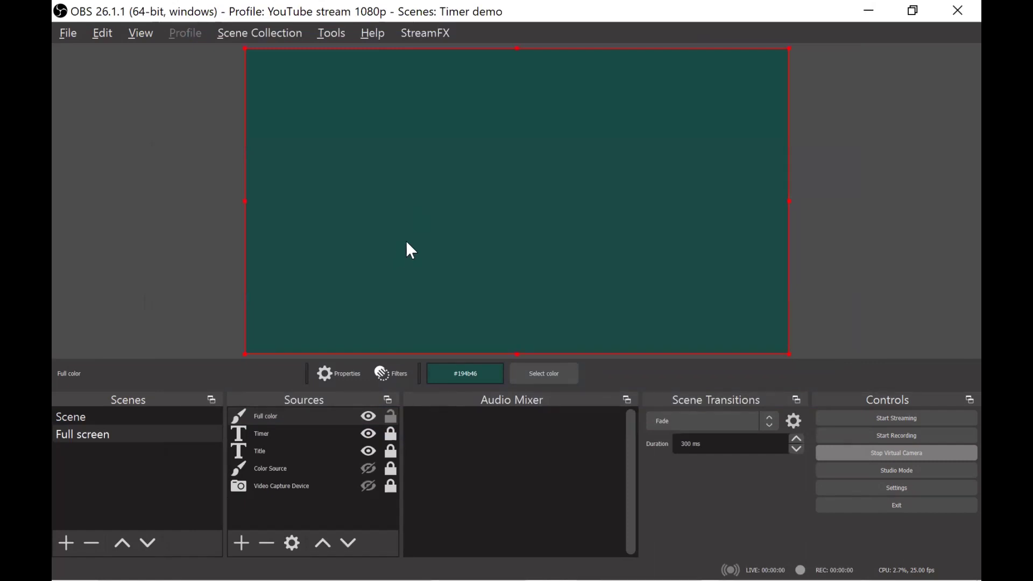
# Move the Full color source below Timer and Title in the stacking order and lock it
pyautogui.click(349, 545)
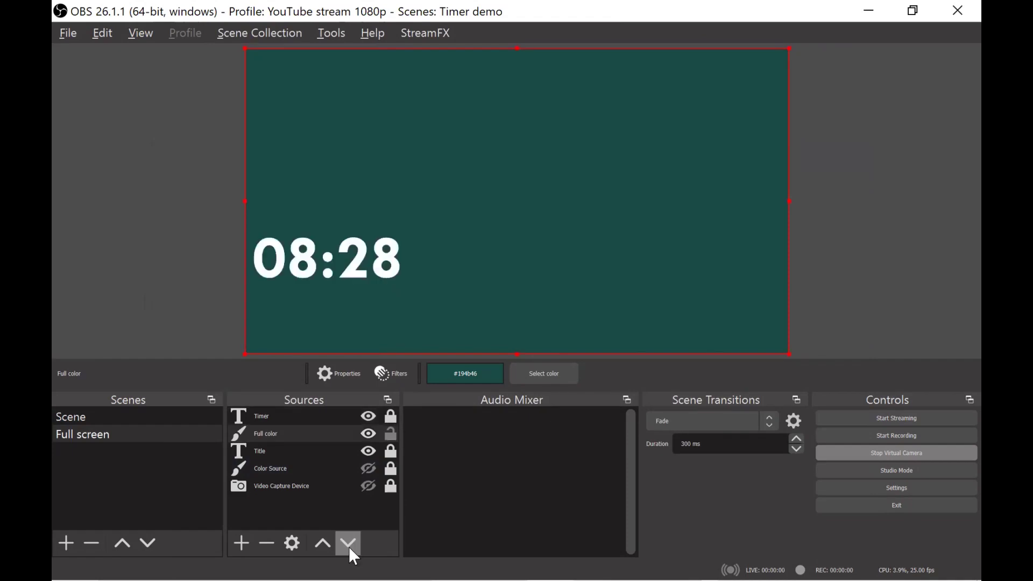
pyautogui.click(349, 545)
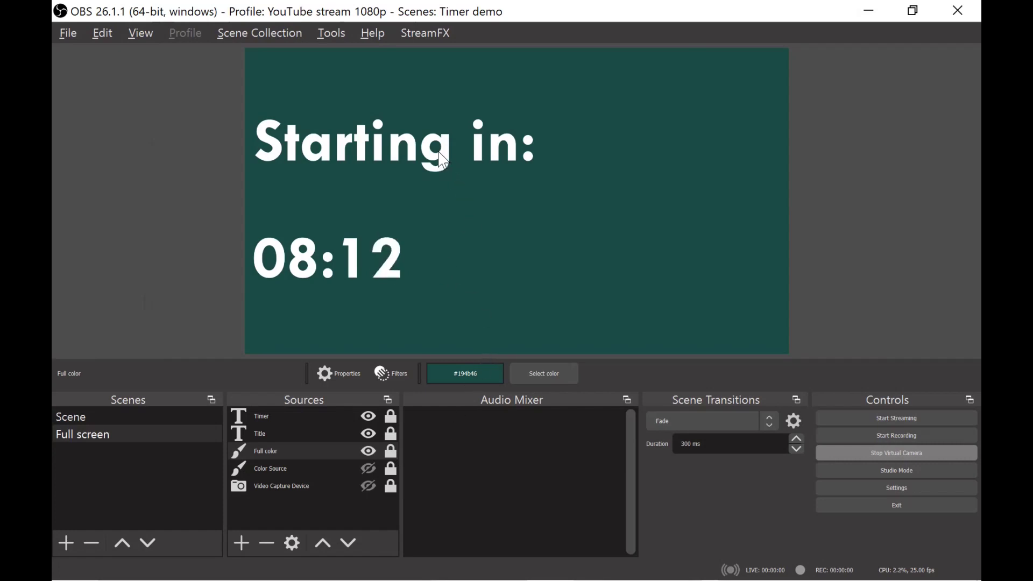
pyautogui.click(509, 195)
# Unlock the Timer and Title sources, and enlarge the "Starting in:" title and move it toward the middle of the canvas
pyautogui.click(390, 417)
pyautogui.click(391, 434)
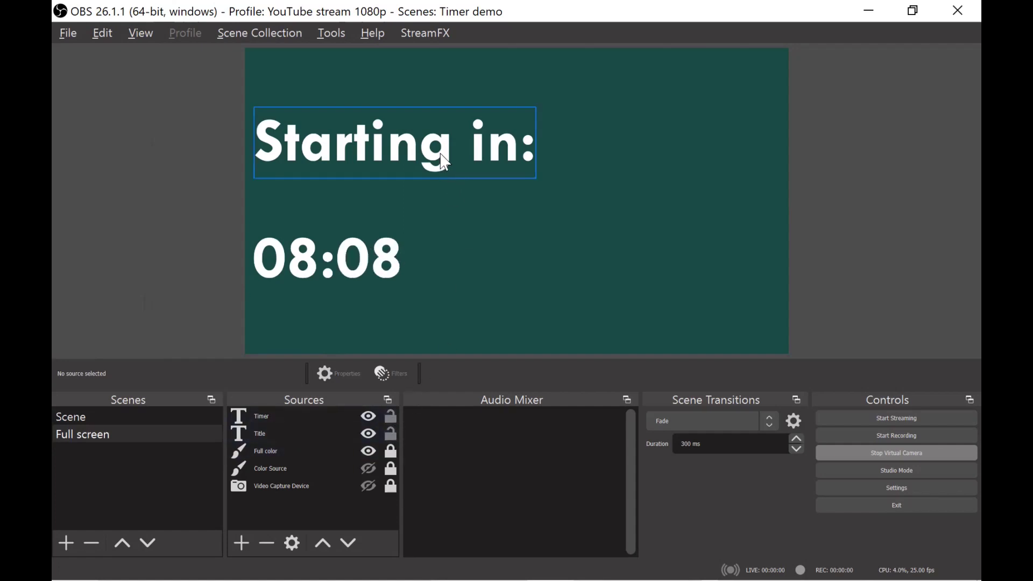
pyautogui.click(521, 162)
pyautogui.moveTo(540, 180); pyautogui.dragTo(605, 210)
pyautogui.moveTo(533, 175); pyautogui.dragTo(580, 155)
# Enlarge the Timer text and move it under the middle of the title
pyautogui.click(378, 262)
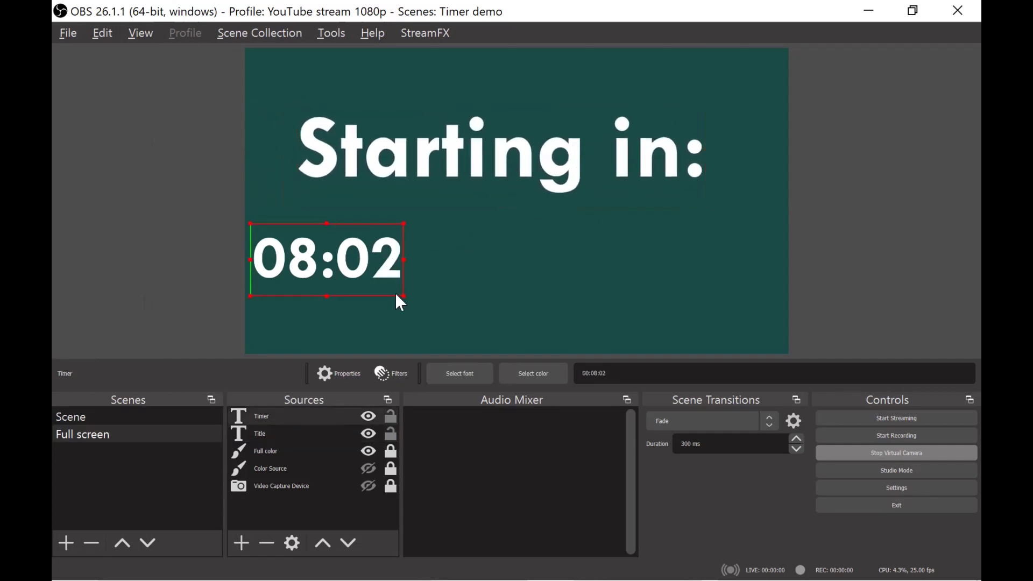
pyautogui.moveTo(404, 295); pyautogui.dragTo(466, 321)
pyautogui.moveTo(422, 281); pyautogui.dragTo(483, 273)
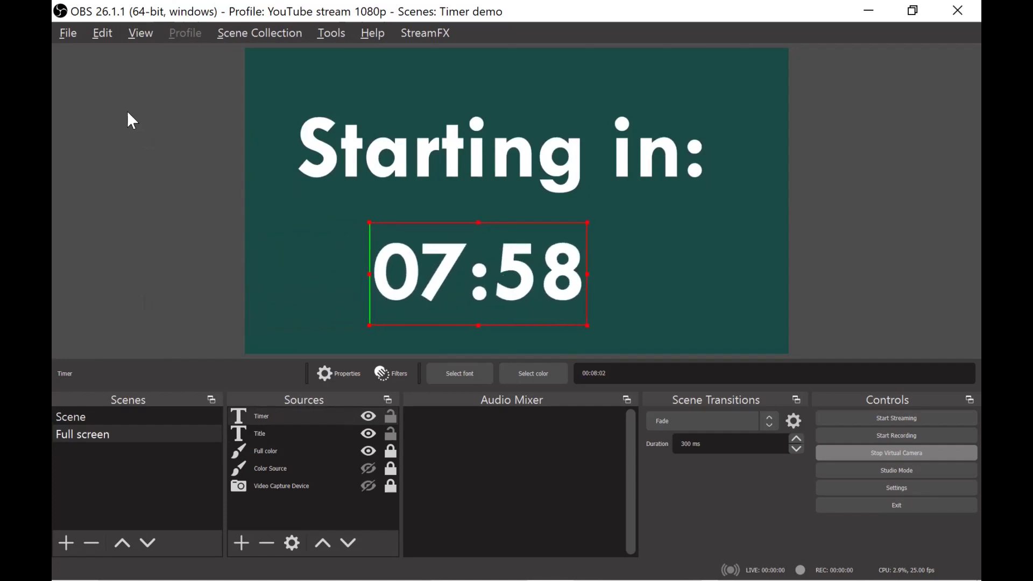
# Center the Timer and the Title horizontally on the canvas and lock both sources
pyautogui.click(102, 34)
pyautogui.moveTo(163, 173)
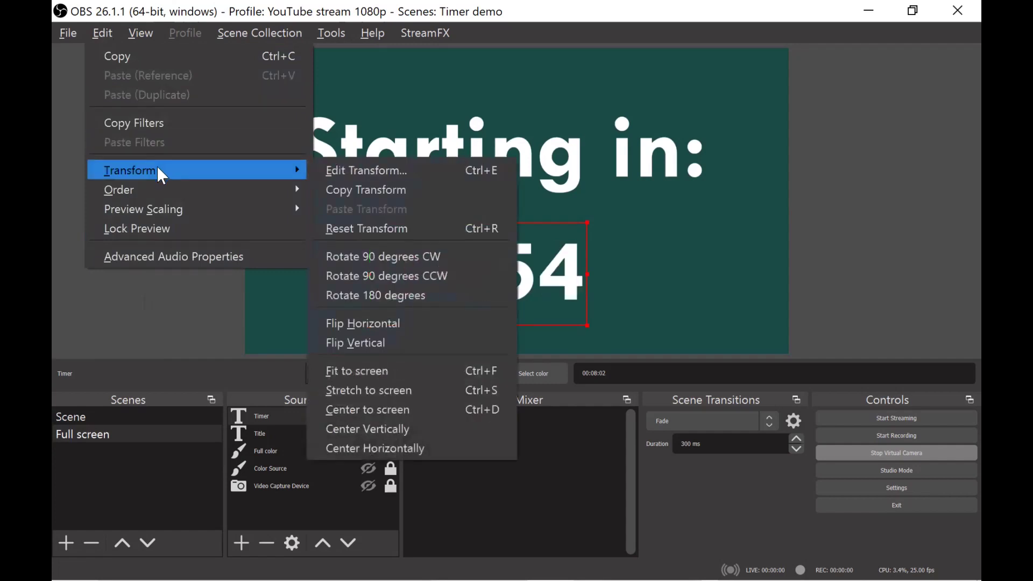
pyautogui.click(397, 448)
pyautogui.click(301, 434)
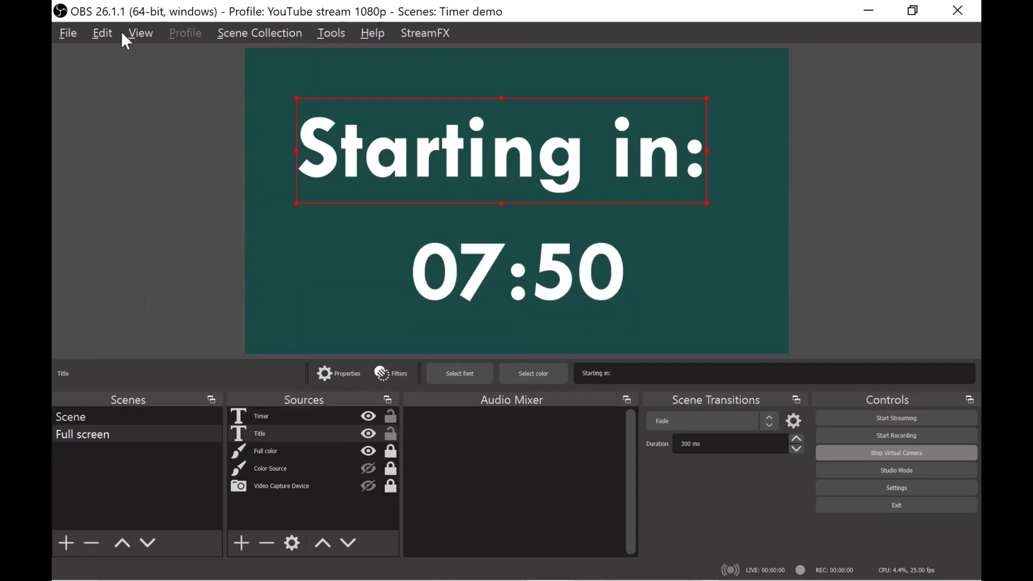
pyautogui.click(105, 30)
pyautogui.moveTo(175, 170)
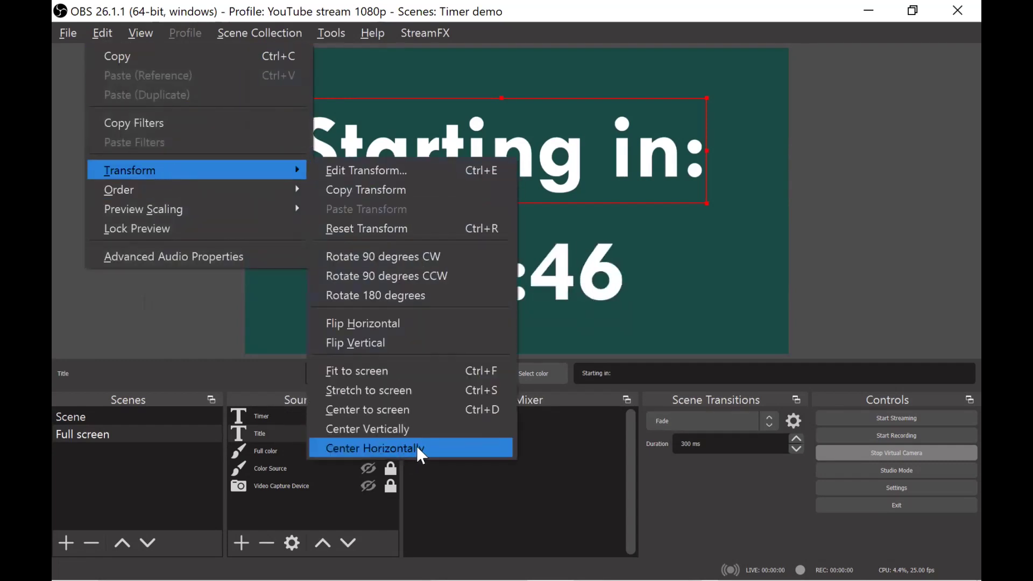
pyautogui.click(421, 451)
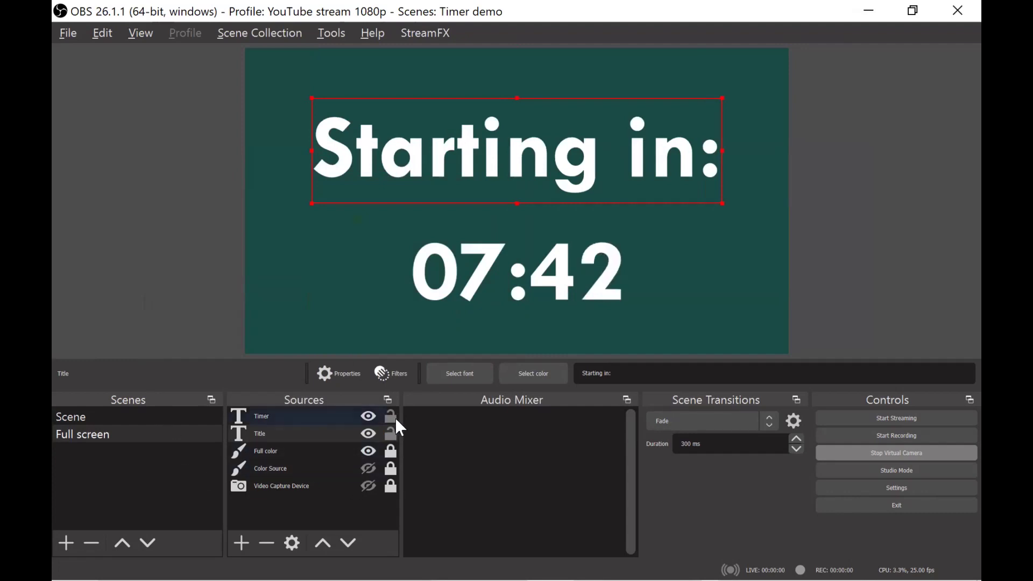
pyautogui.click(391, 434)
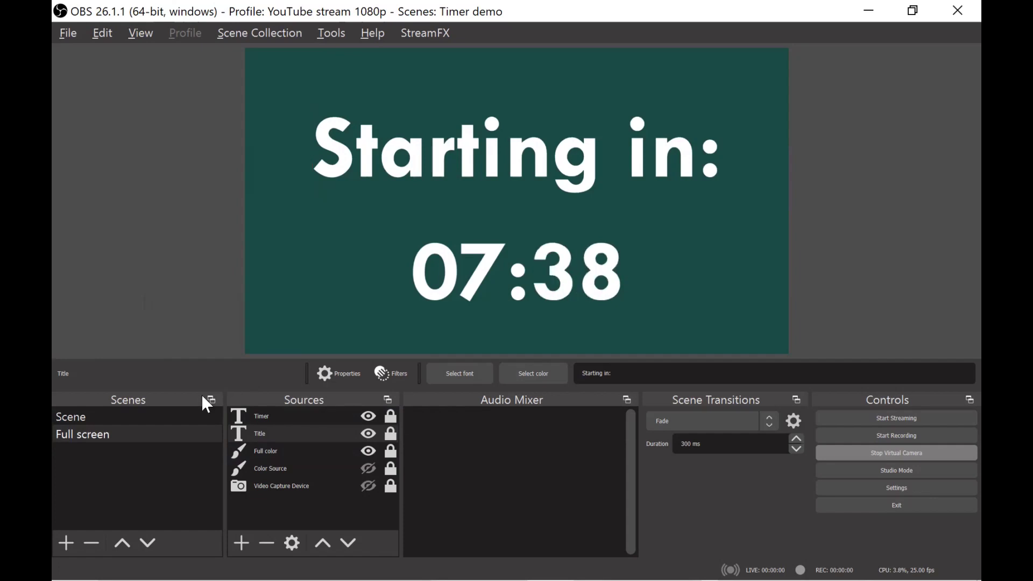
# Switch back and forth between Scene and Full screen to compare the two countdown layouts
pyautogui.click(156, 415)
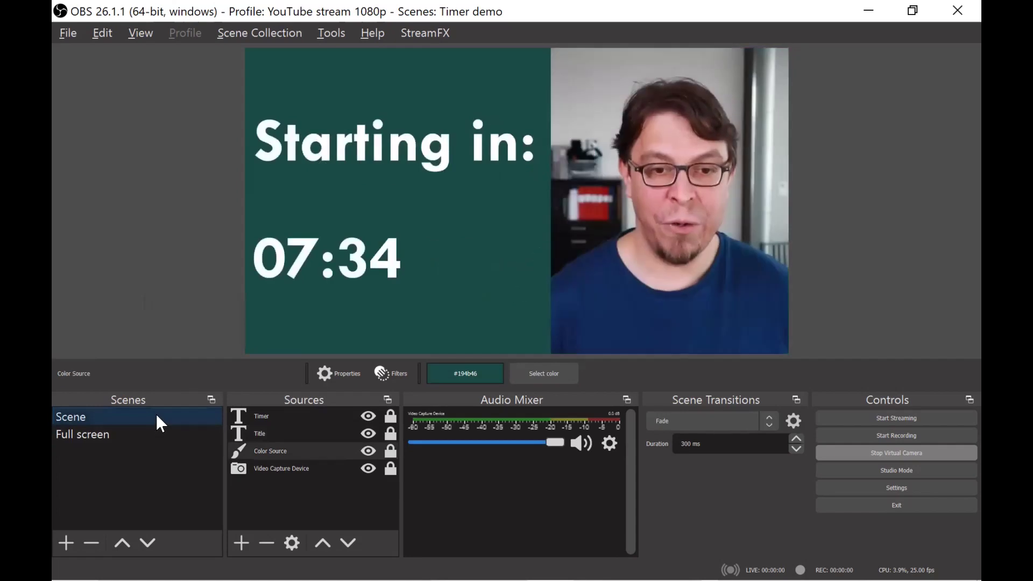
pyautogui.click(151, 434)
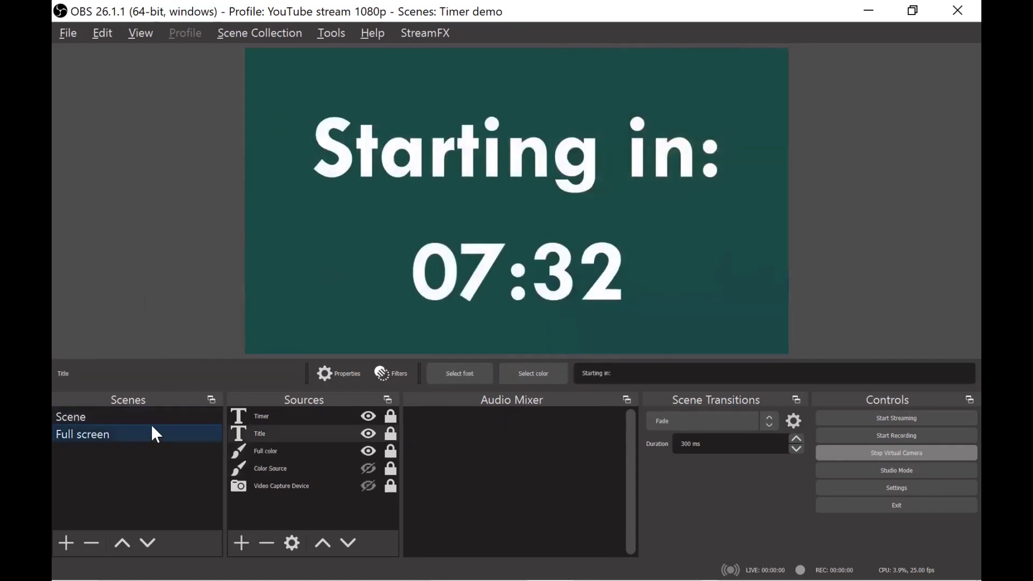
pyautogui.click(151, 418)
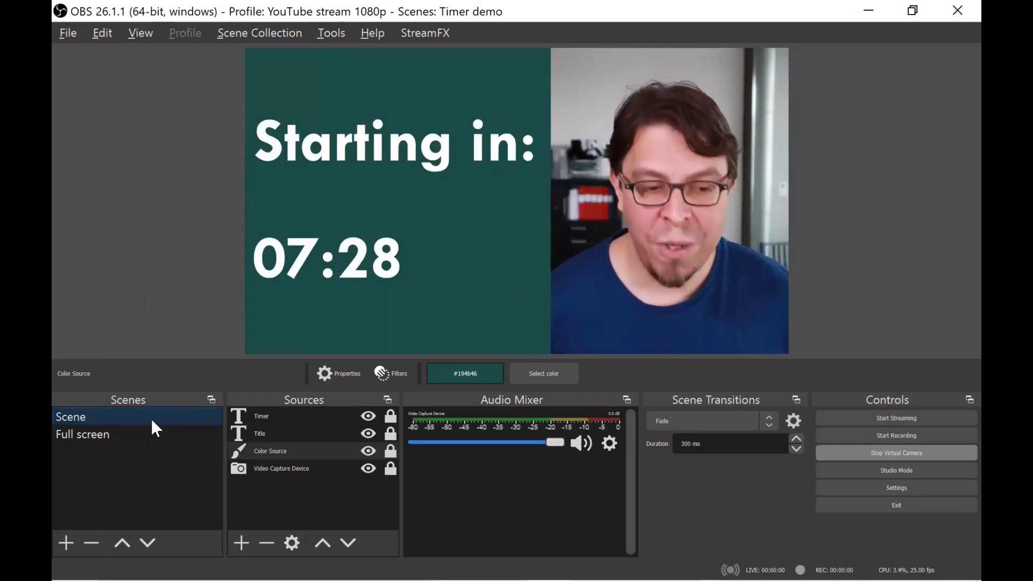
pyautogui.click(152, 431)
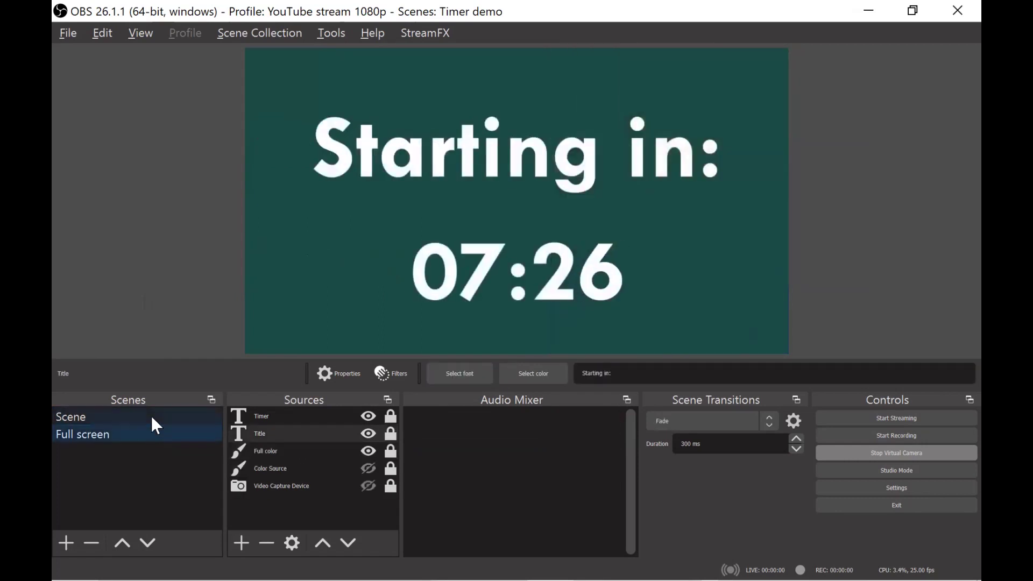
pyautogui.click(151, 417)
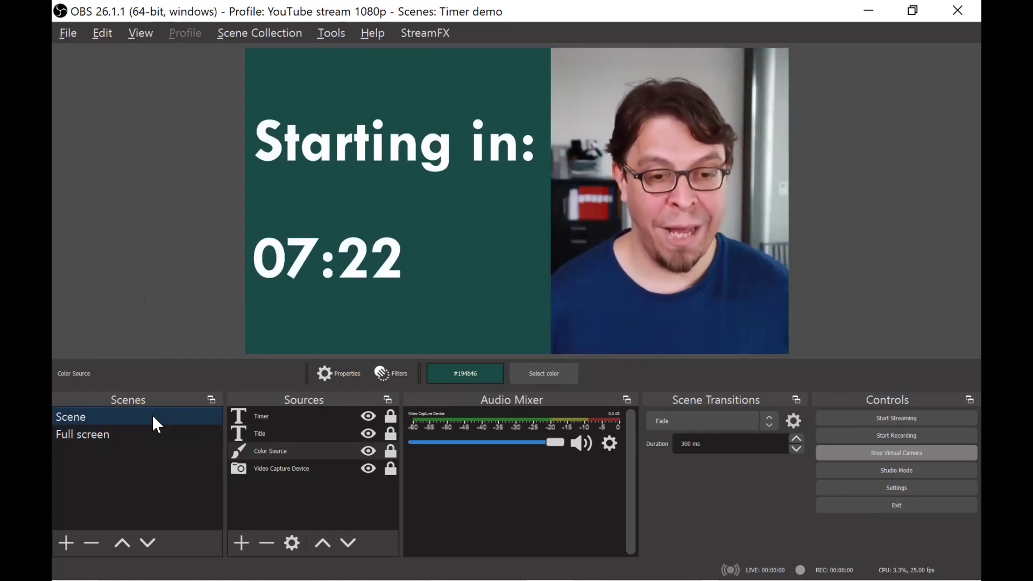
# Restart the countdown in the Full screen scene by hiding and showing its Timer source
pyautogui.click(154, 430)
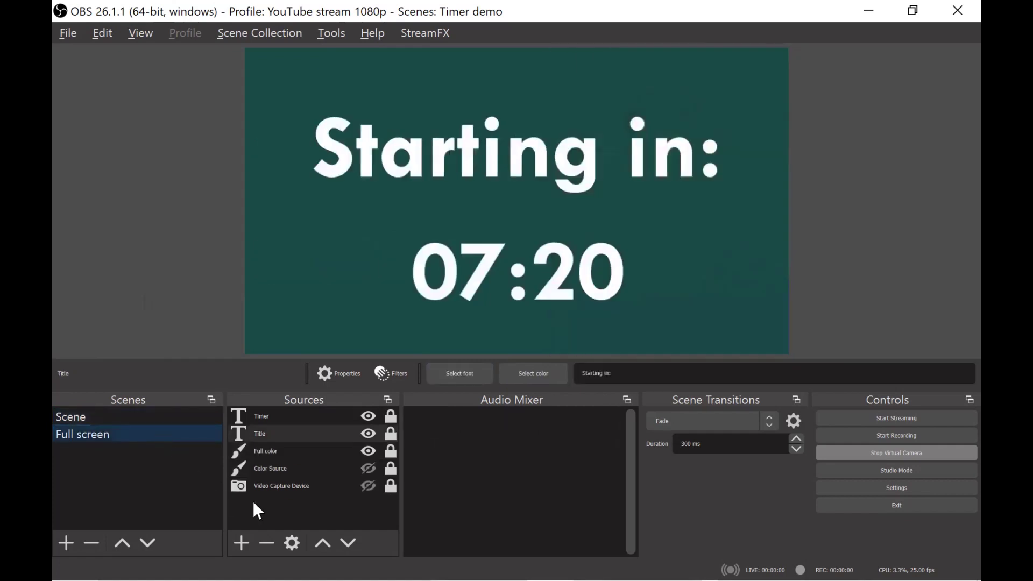
pyautogui.click(369, 417)
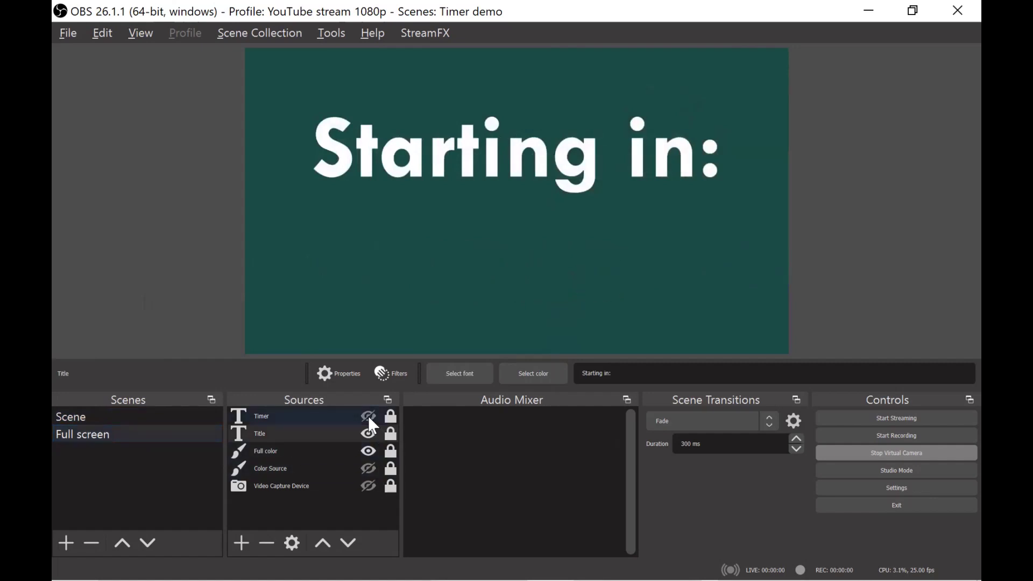
pyautogui.click(369, 417)
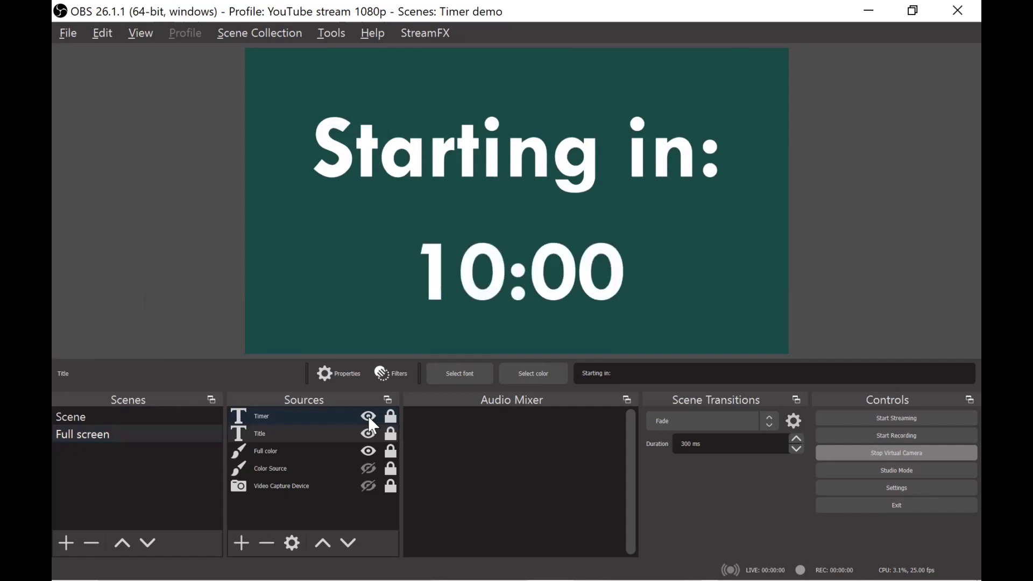